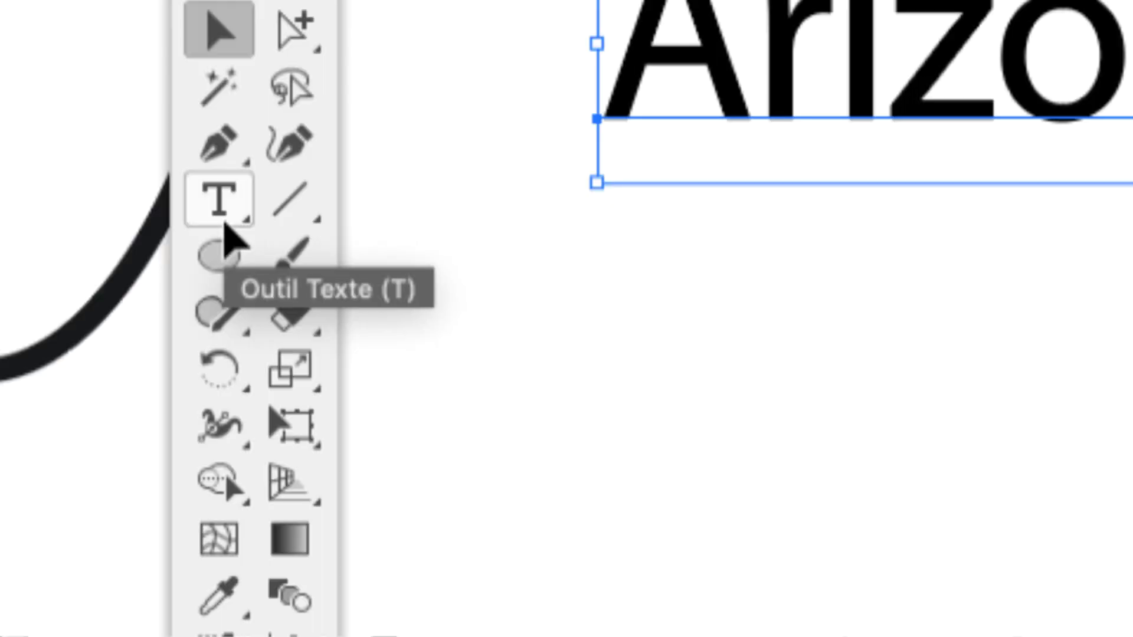
Draw an area text frame below the Arizona Dream title, filled with Lorem ipsum placeholder.
{"action": "left_click", "coordinate": [223, 220]}
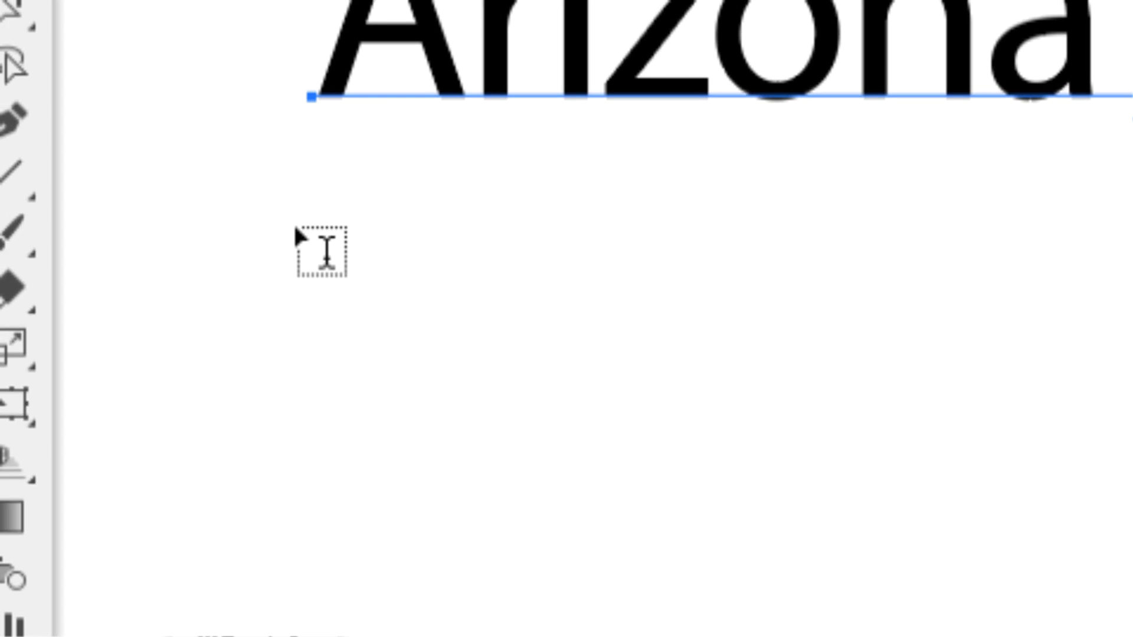
{"action": "left_click_drag", "start_coordinate": [297, 232], "coordinate": [522, 363]}
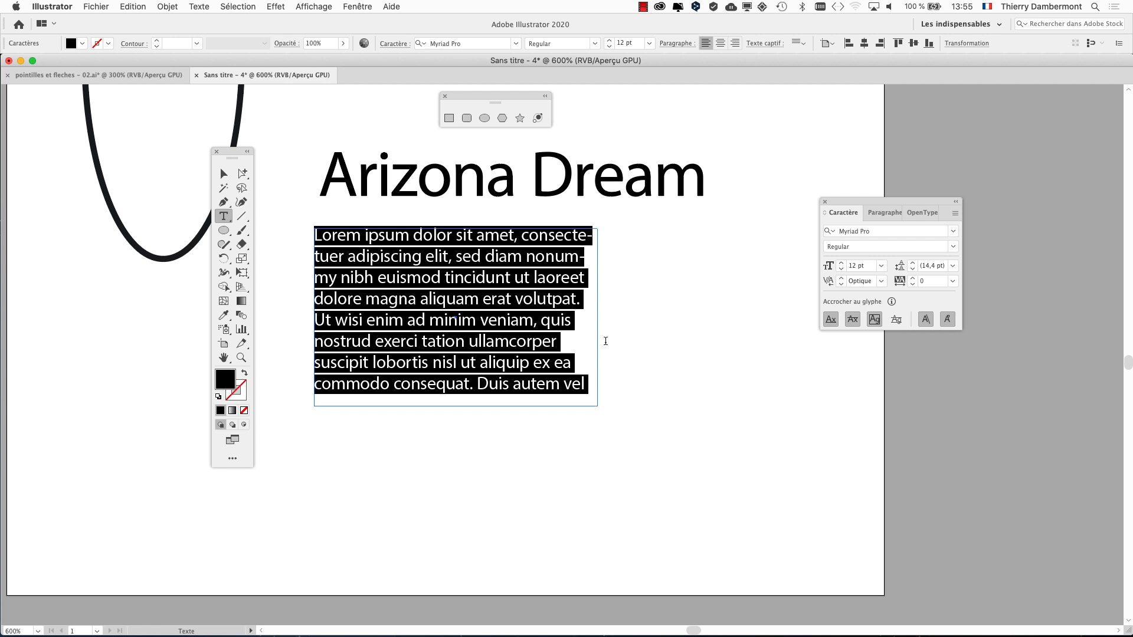
Replace the placeholder with 'Il était une fois bla… et quand on arrive au bout de la ligne…'.
{"action": "left_click_drag", "start_coordinate": [232, 153], "coordinate": [201, 141]}
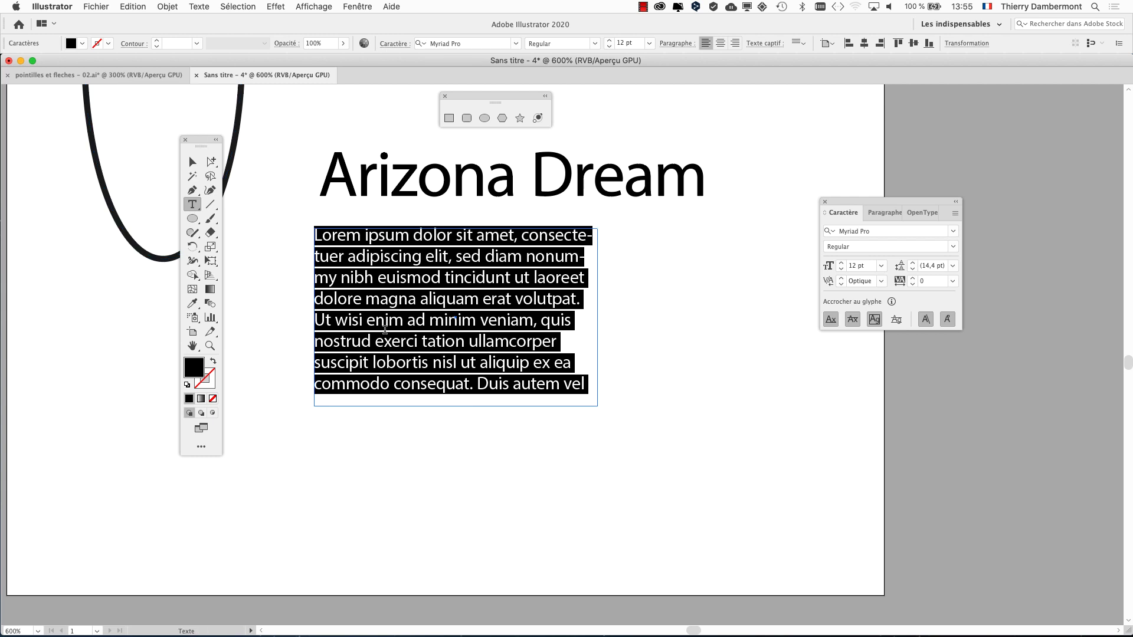
{"action": "type", "text": "Il était une foi"}
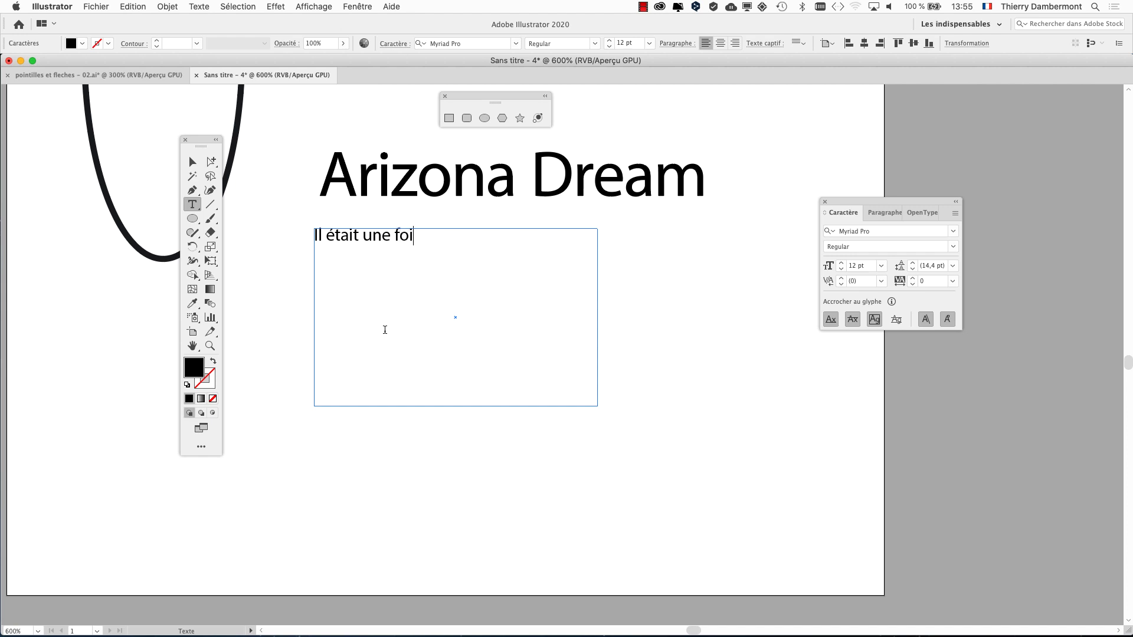
{"action": "type", "text": "s bla bla bla"}
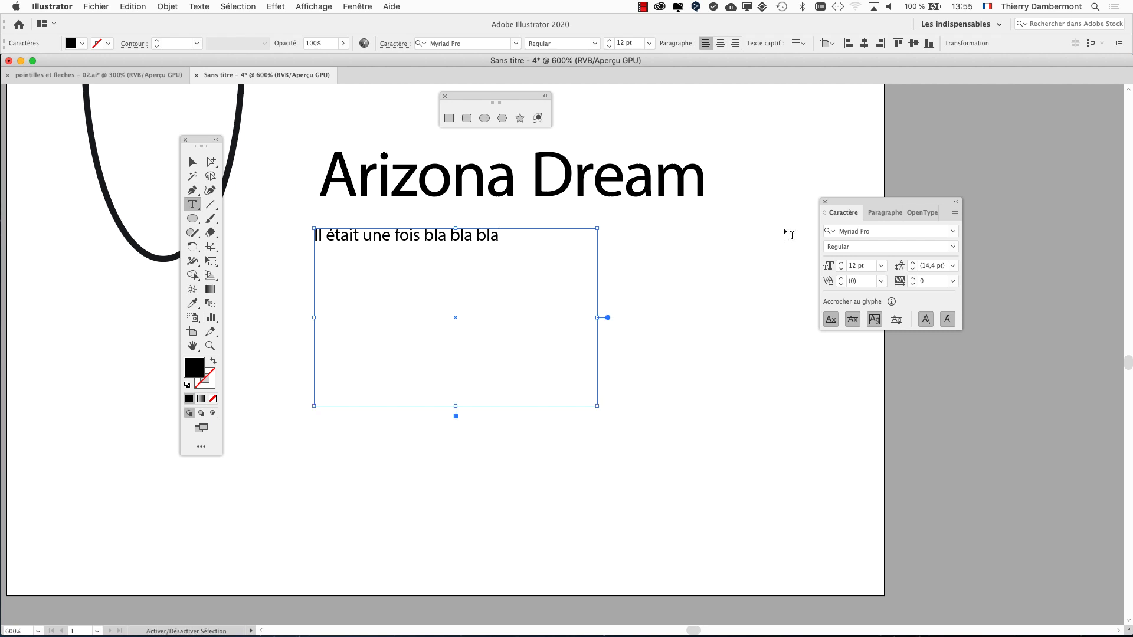
{"action": "type", "text": " et qua"}
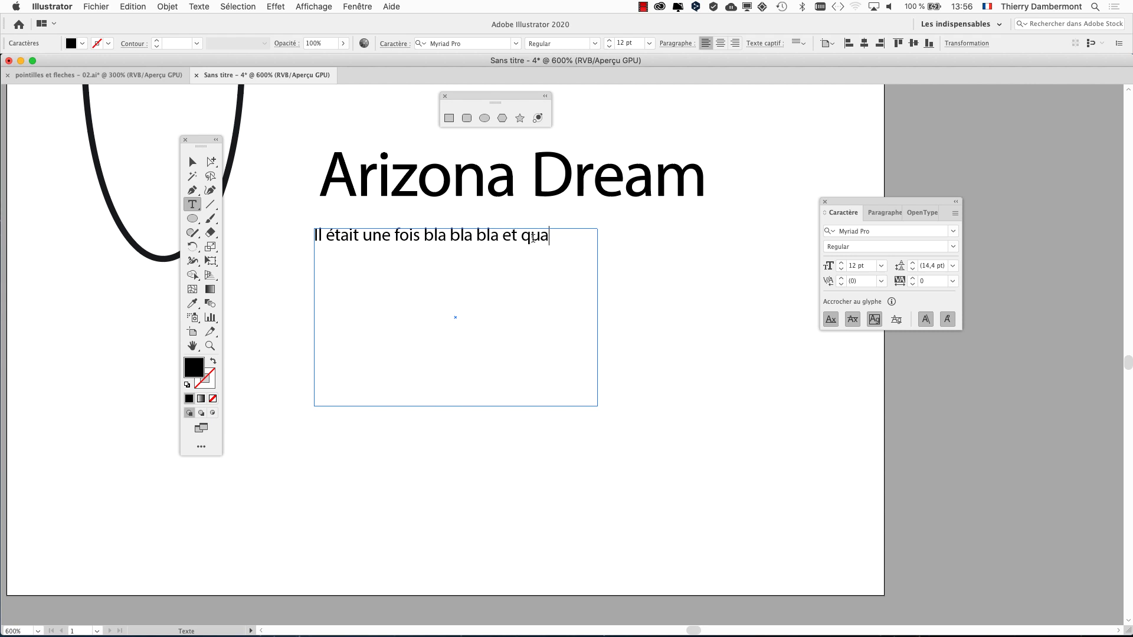
{"action": "type", "text": "nd on arrive au b"}
{"action": "type", "text": "out de la li"}
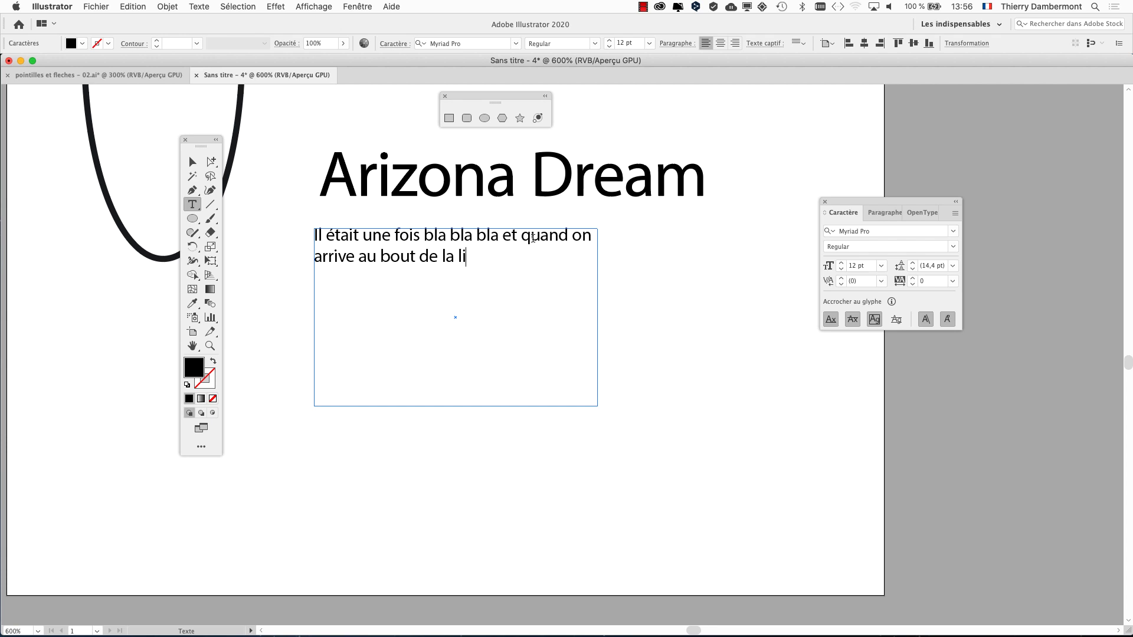
{"action": "type", "text": "gne ça passe à l"}
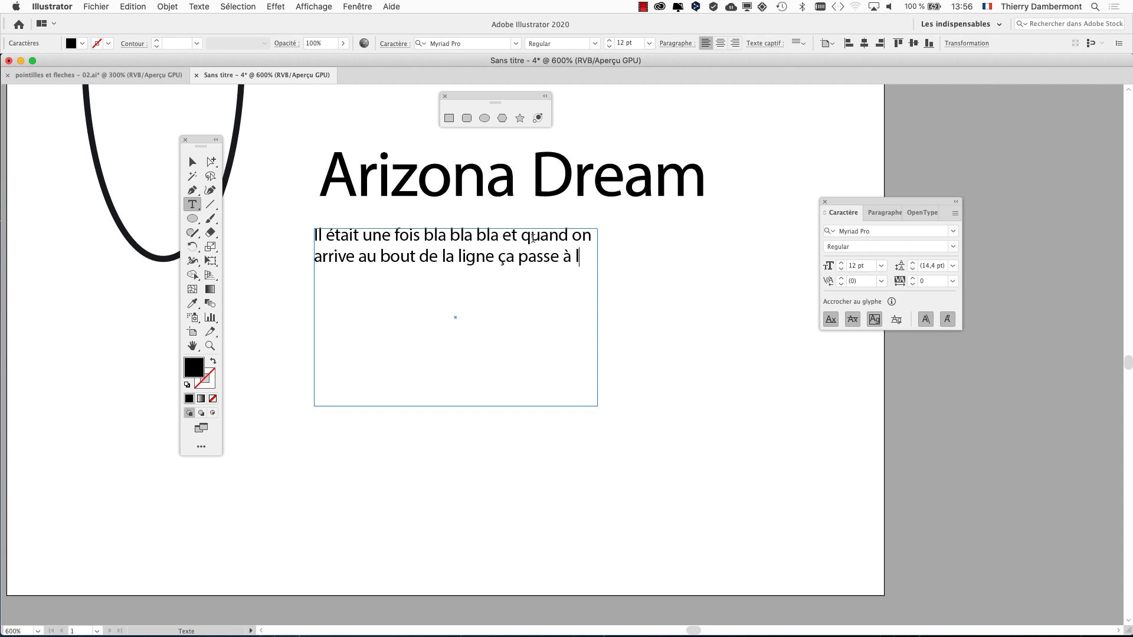
{"action": "type", "text": "a ligne suivante"}
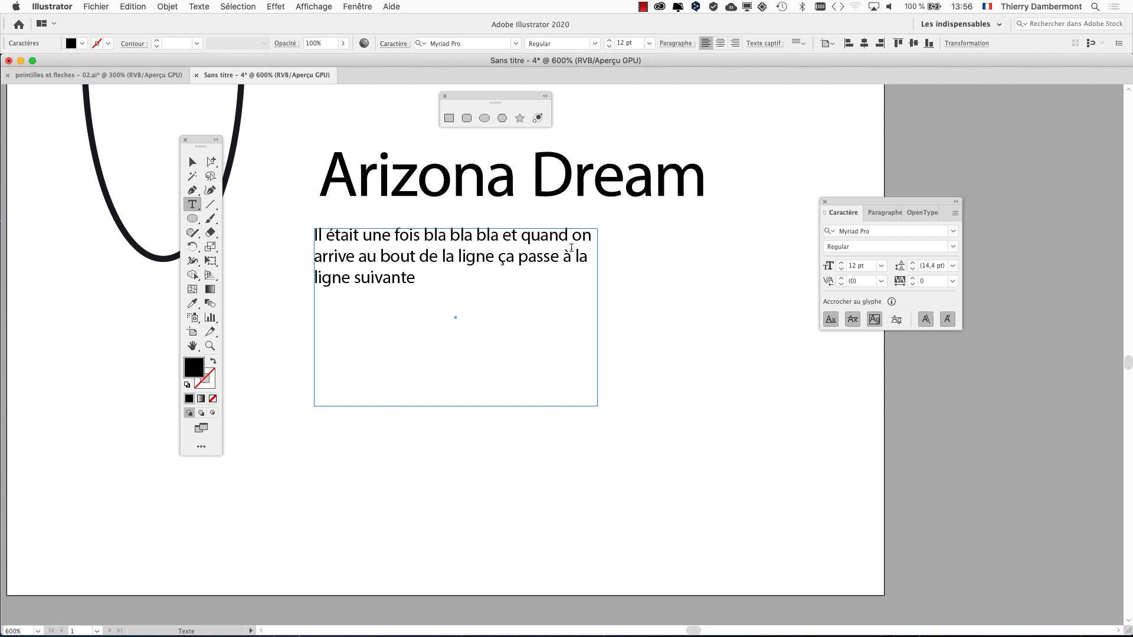
Reposition the Arizona Dream title and the paragraph frame beneath it.
{"action": "left_click", "coordinate": [193, 162]}
{"action": "mouse_move", "coordinate": [451, 206]}
{"action": "left_mouse_down"}
{"action": "mouse_move", "coordinate": [608, 210]}
{"action": "mouse_move", "coordinate": [463, 189]}
{"action": "mouse_move", "coordinate": [439, 200]}
{"action": "left_mouse_up"}
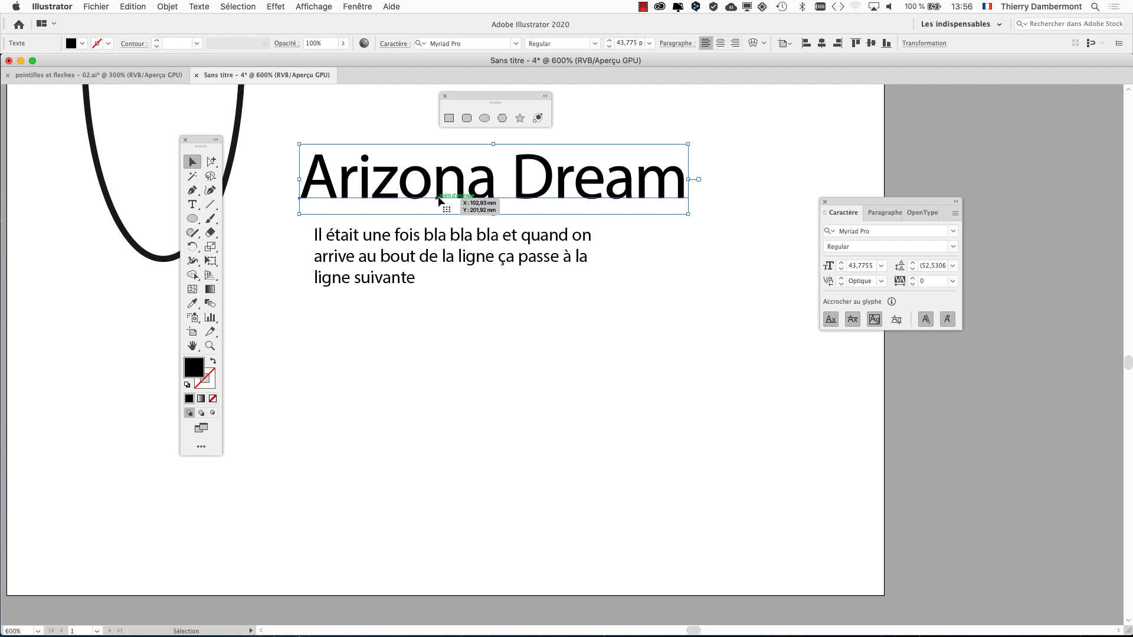
{"action": "mouse_move", "coordinate": [438, 201]}
{"action": "left_mouse_down"}
{"action": "mouse_move", "coordinate": [485, 201]}
{"action": "mouse_move", "coordinate": [413, 196]}
{"action": "left_mouse_up"}
{"action": "mouse_move", "coordinate": [418, 245]}
{"action": "left_mouse_down"}
{"action": "mouse_move", "coordinate": [558, 267]}
{"action": "mouse_move", "coordinate": [444, 264]}
{"action": "left_mouse_up"}
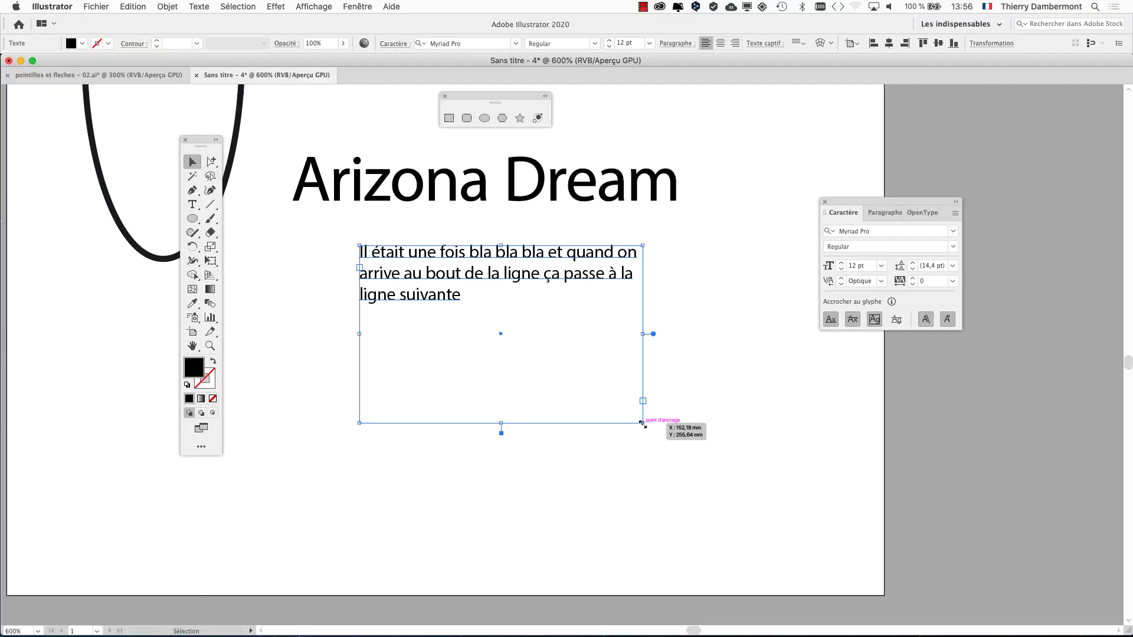
Narrow the text frame from its corner so the sentence wraps onto four lines.
{"action": "mouse_move", "coordinate": [643, 423]}
{"action": "left_mouse_down"}
{"action": "mouse_move", "coordinate": [483, 421]}
{"action": "mouse_move", "coordinate": [773, 322]}
{"action": "left_mouse_up"}
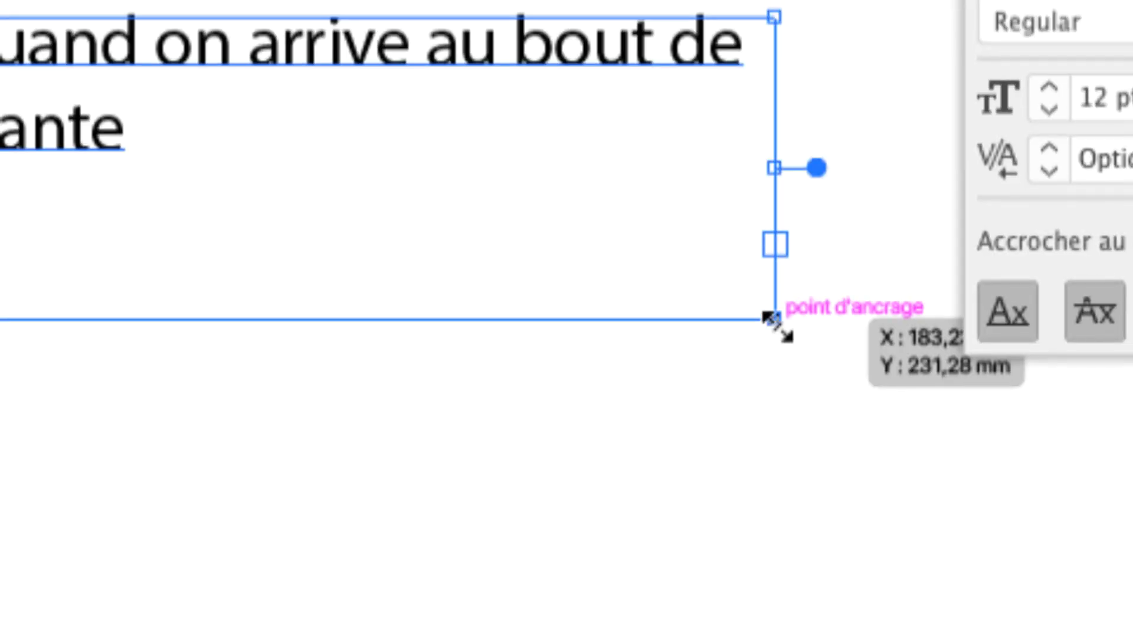
{"action": "left_click_drag", "start_coordinate": [773, 322], "coordinate": [601, 352]}
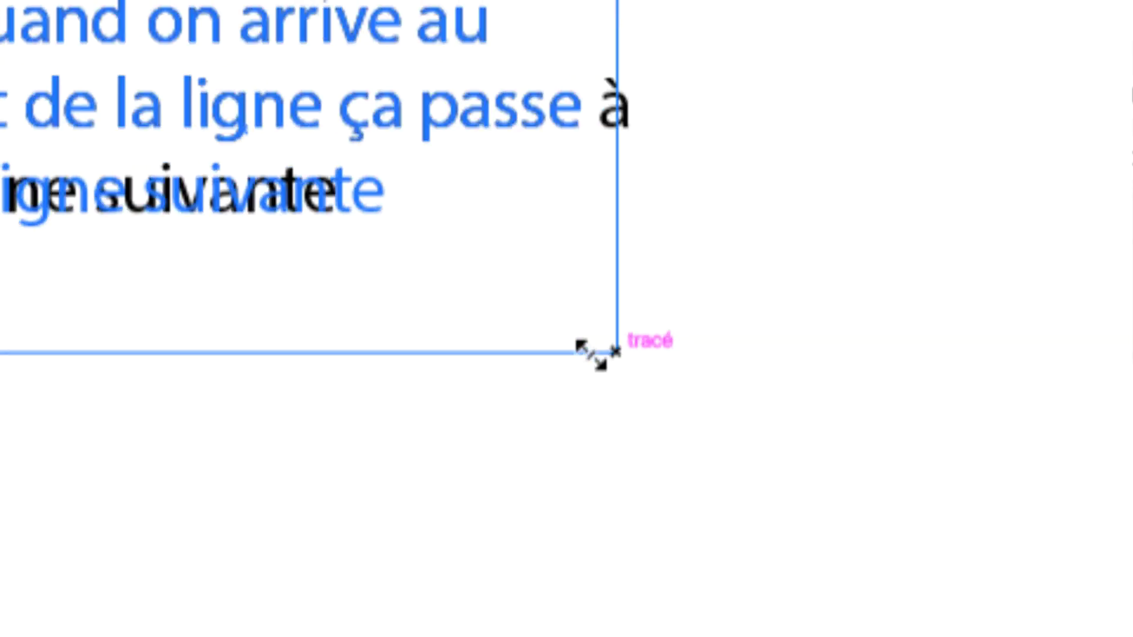
{"action": "mouse_move", "coordinate": [601, 352]}
{"action": "left_mouse_down"}
{"action": "mouse_move", "coordinate": [556, 348]}
{"action": "mouse_move", "coordinate": [817, 349]}
{"action": "mouse_move", "coordinate": [565, 366]}
{"action": "left_mouse_up"}
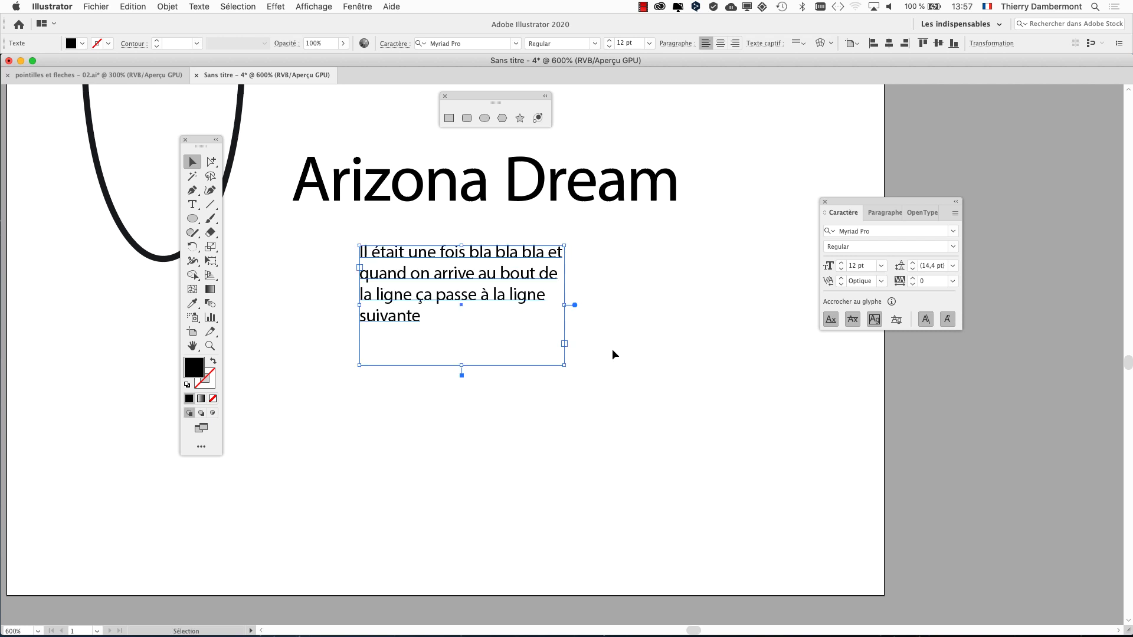
Move the paragraph into the horizontal ellipse and shorten the frame from its bottom edge.
{"action": "scroll", "coordinate": [649, 443], "scroll_direction": "up", "scroll_amount": 5}
{"action": "scroll", "coordinate": [649, 442], "scroll_direction": "left", "scroll_amount": 3}
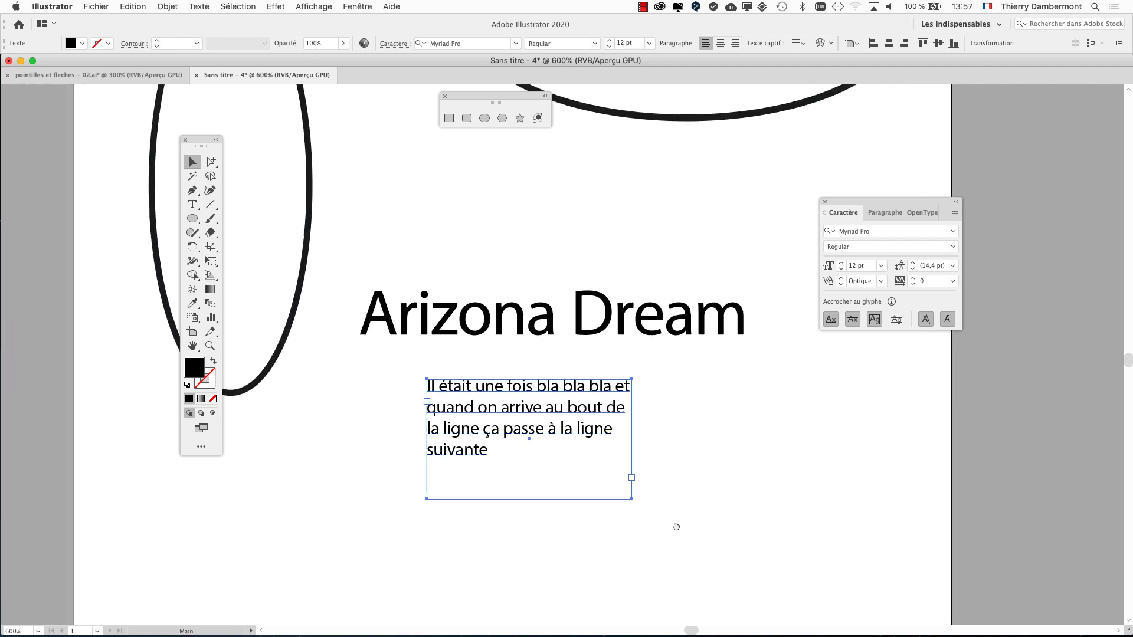
{"action": "scroll", "coordinate": [685, 507], "scroll_direction": "up", "scroll_amount": 3}
{"action": "scroll", "coordinate": [684, 507], "scroll_direction": "left", "scroll_amount": 2}
{"action": "scroll", "coordinate": [700, 493], "scroll_direction": "down", "scroll_amount": 1}
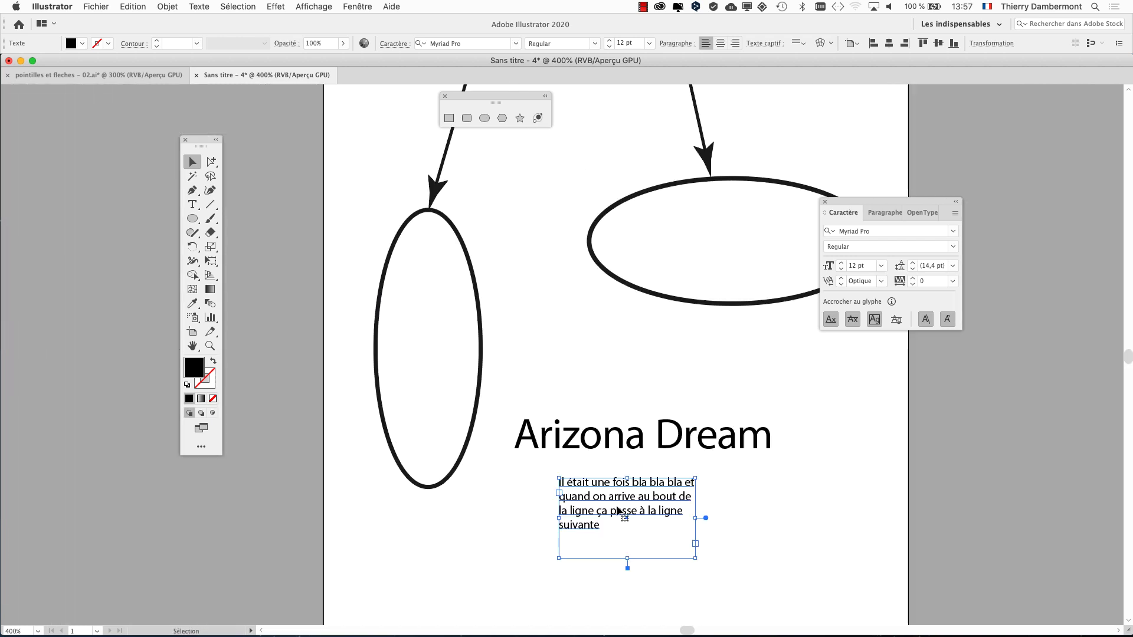
{"action": "left_click_drag", "start_coordinate": [619, 510], "coordinate": [724, 244]}
{"action": "scroll", "coordinate": [531, 348], "scroll_direction": "right", "scroll_amount": 5}
{"action": "scroll", "coordinate": [531, 348], "scroll_direction": "up", "scroll_amount": 1}
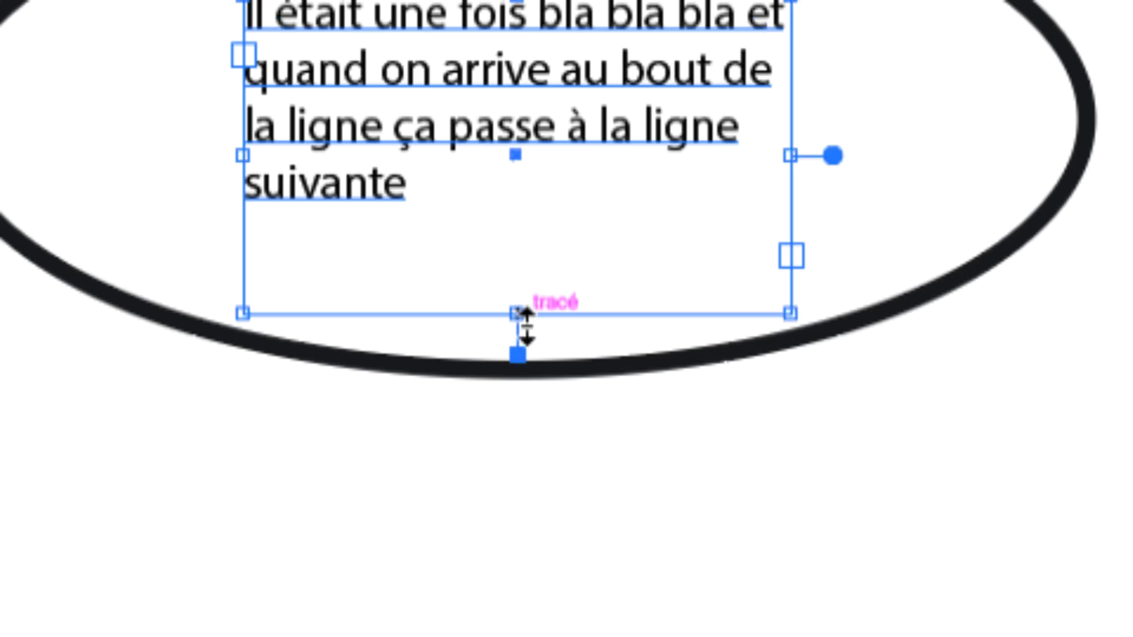
{"action": "left_click_drag", "start_coordinate": [523, 322], "coordinate": [524, 313]}
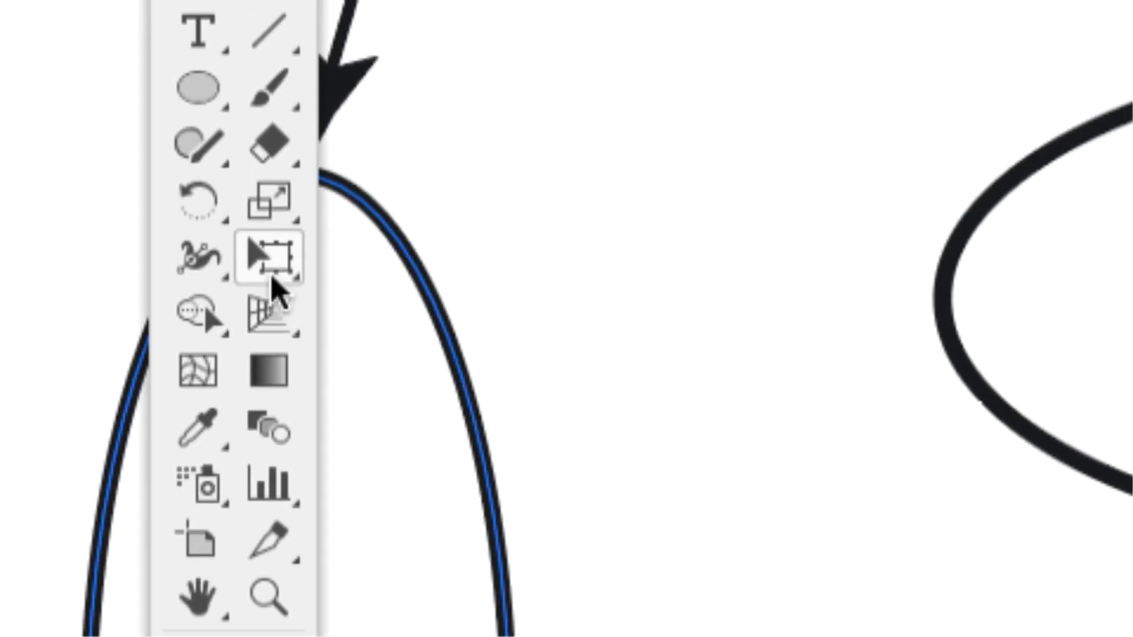
Scale the paragraph up with Free Transform and centre it inside the ellipse.
{"action": "left_click", "coordinate": [276, 283]}
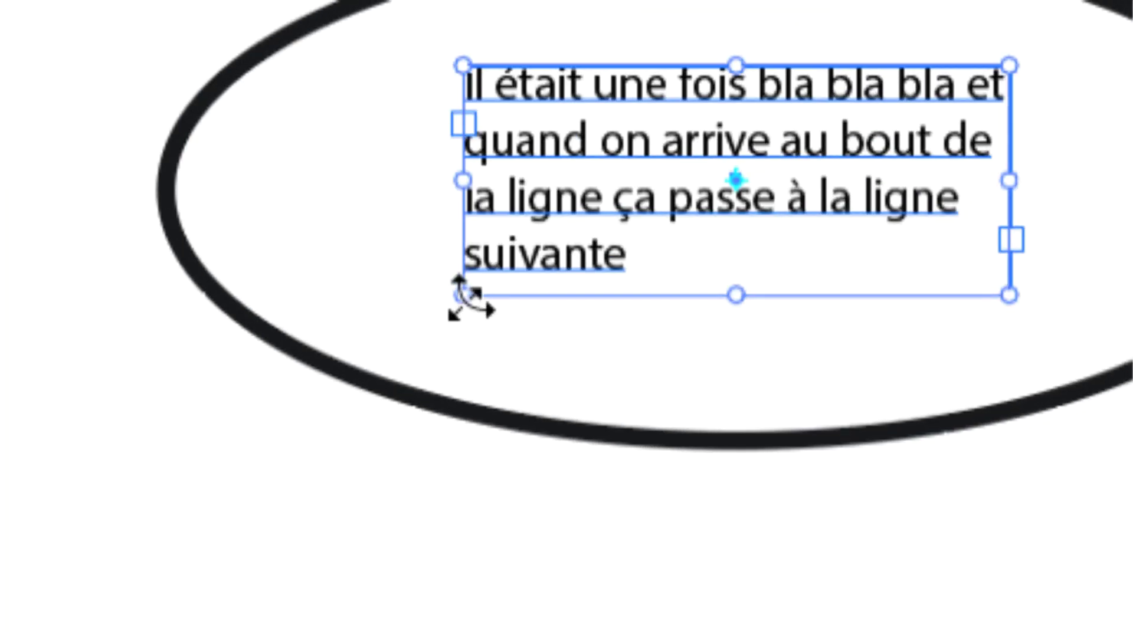
{"action": "left_click_drag", "start_coordinate": [469, 295], "coordinate": [449, 306]}
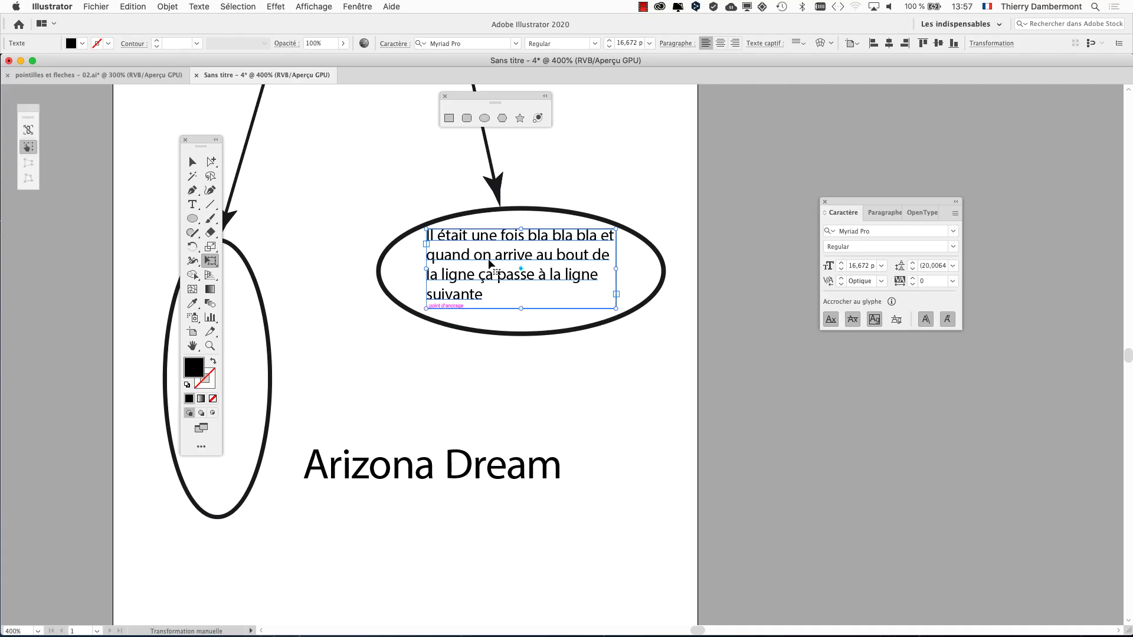
{"action": "left_click_drag", "start_coordinate": [491, 267], "coordinate": [493, 275]}
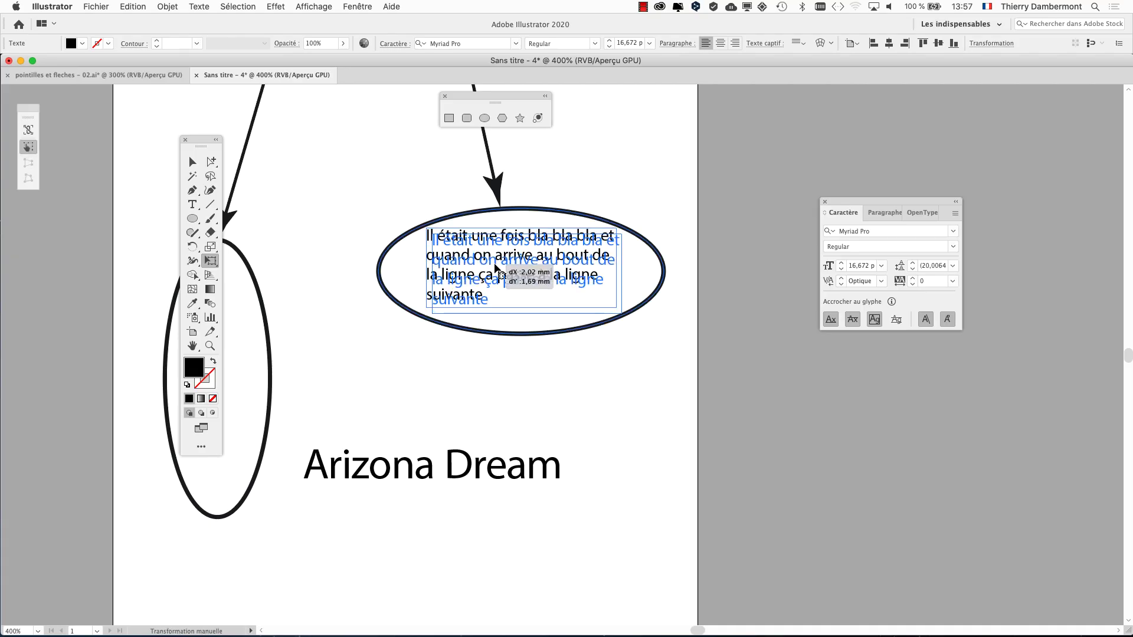
{"action": "left_click", "coordinate": [193, 161]}
{"action": "left_click", "coordinate": [531, 374]}
{"action": "left_click_drag", "start_coordinate": [579, 219], "coordinate": [553, 332]}
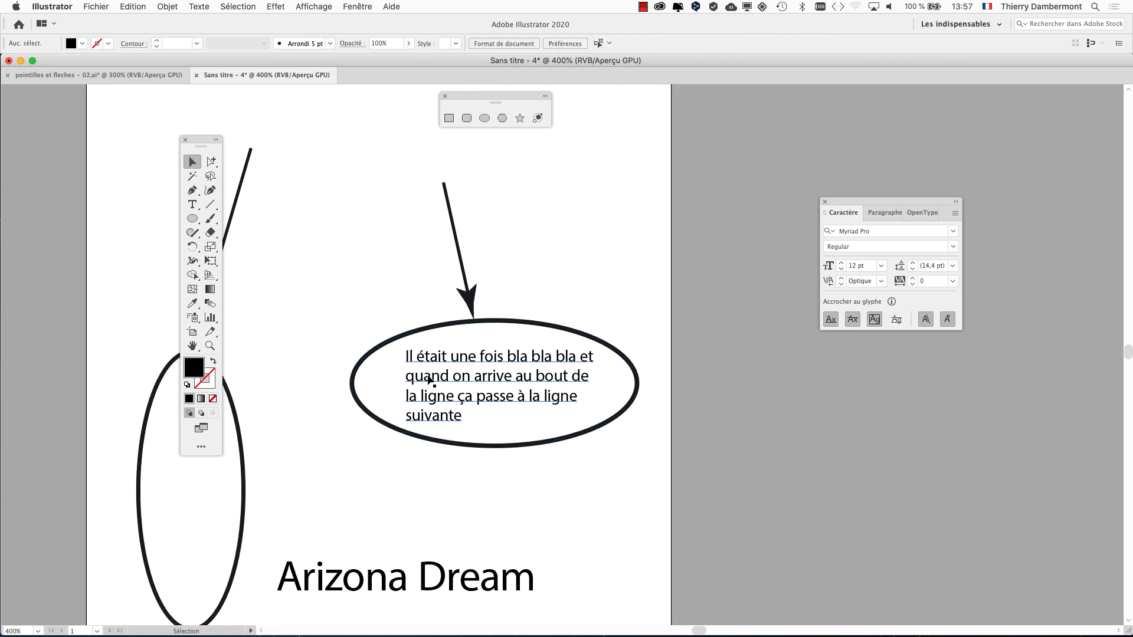
Group the arrow, ellipse and paragraph into one speech bubble.
{"action": "left_click_drag", "start_coordinate": [348, 186], "coordinate": [652, 466]}
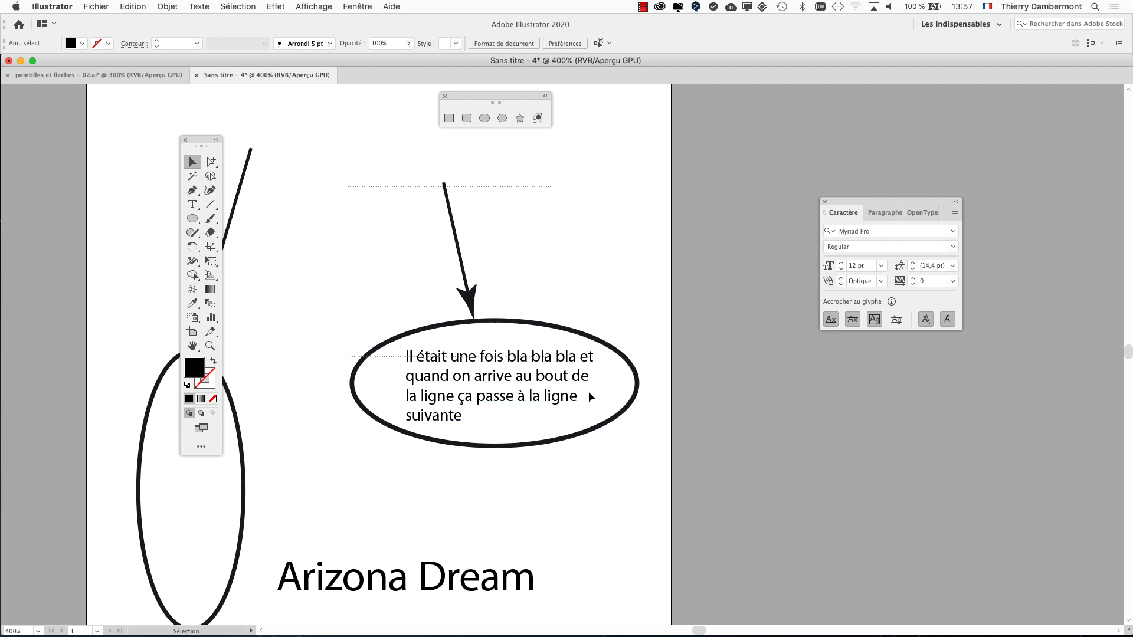
{"action": "left_click", "coordinate": [167, 7]}
{"action": "left_click", "coordinate": [177, 67]}
Save the grouped bubble into the Libraries panel as asset Illustration 2.
{"action": "left_click", "coordinate": [356, 6]}
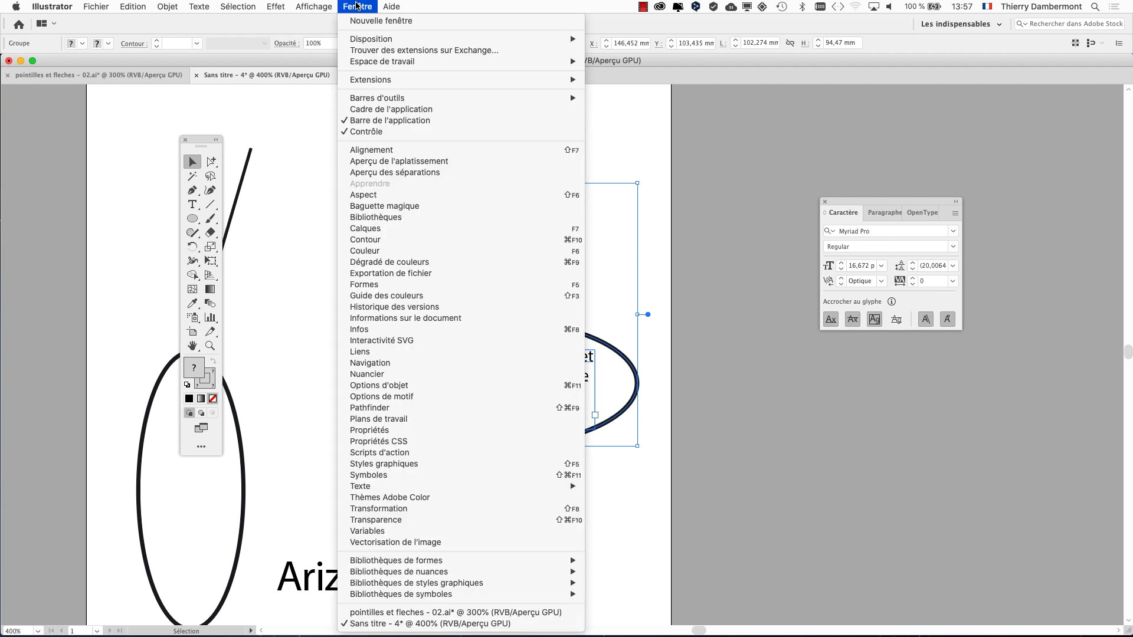
{"action": "left_click", "coordinate": [376, 217]}
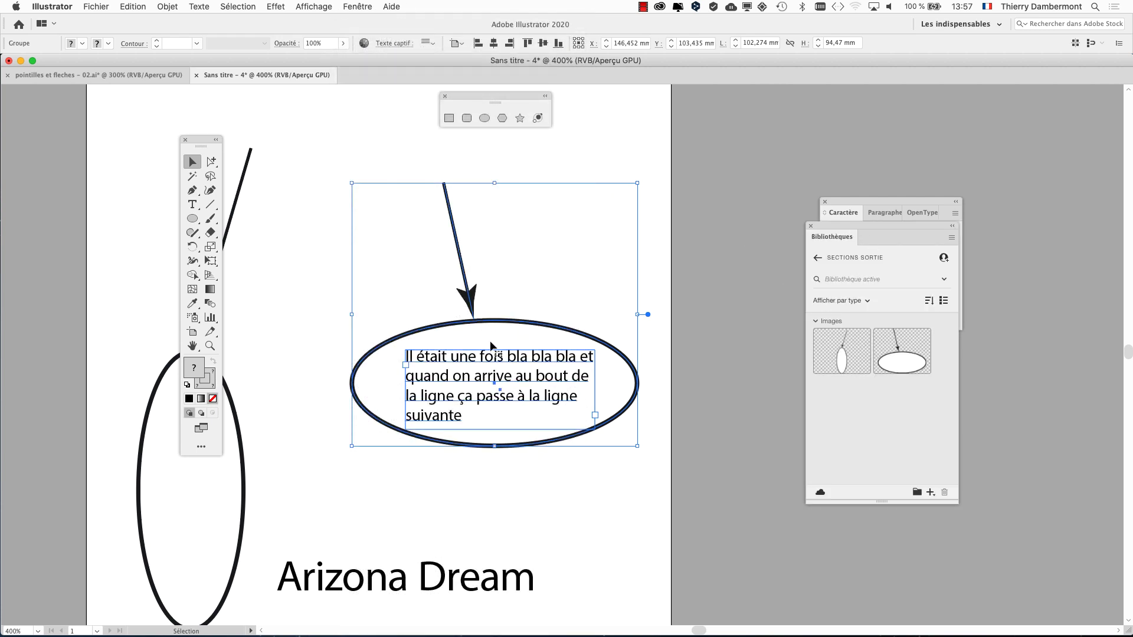
{"action": "left_click_drag", "start_coordinate": [499, 364], "coordinate": [857, 415]}
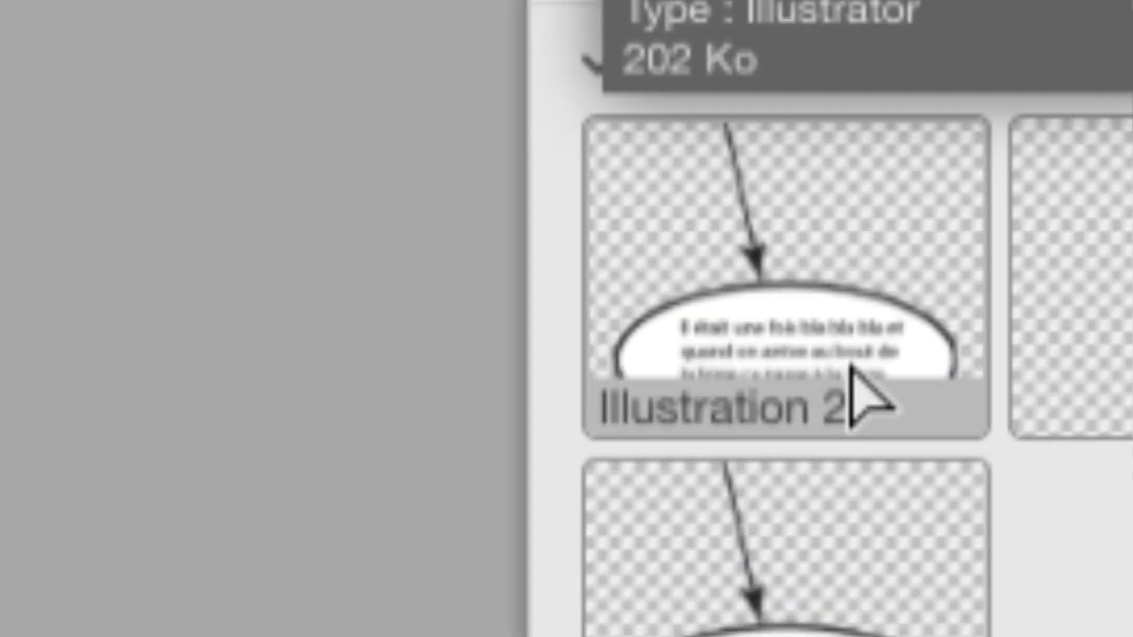
Import an editable copy of Illustration 2 and place it on the canvas beside the artboard.
{"action": "left_click", "coordinate": [334, 313]}
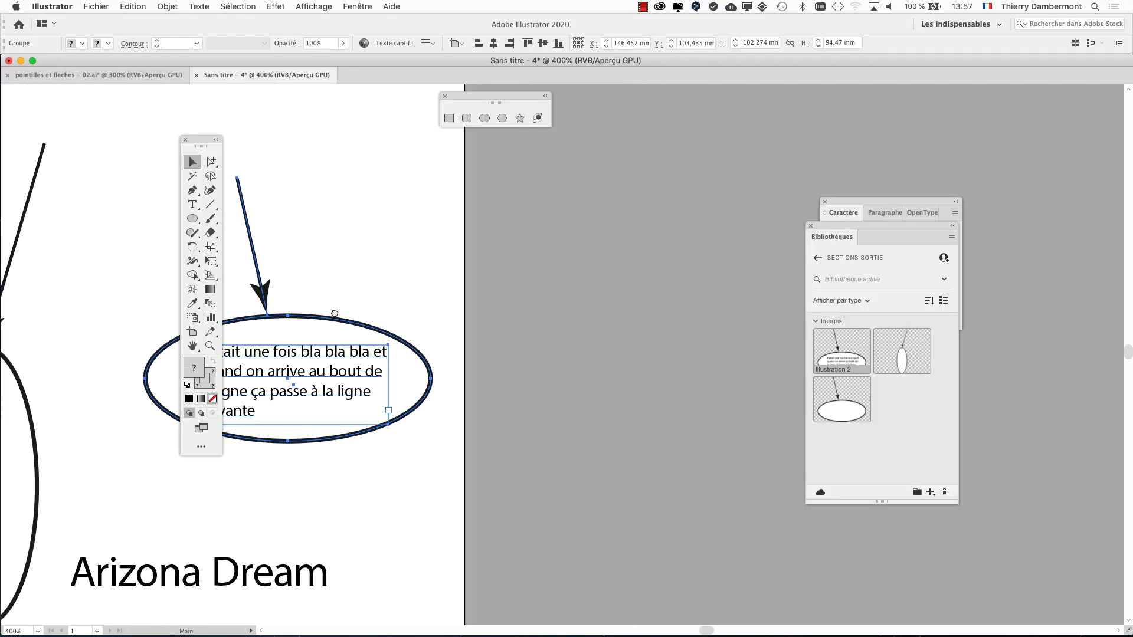
{"action": "scroll", "coordinate": [334, 313], "scroll_direction": "right", "scroll_amount": 3}
{"action": "left_click", "coordinate": [481, 336]}
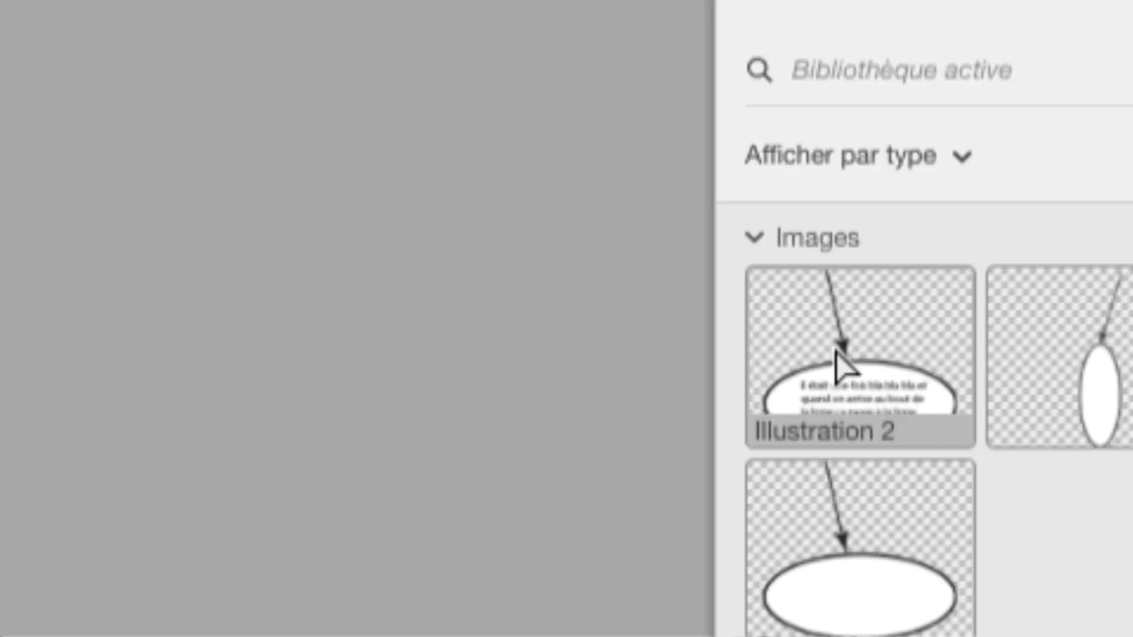
{"action": "right_click", "coordinate": [835, 360]}
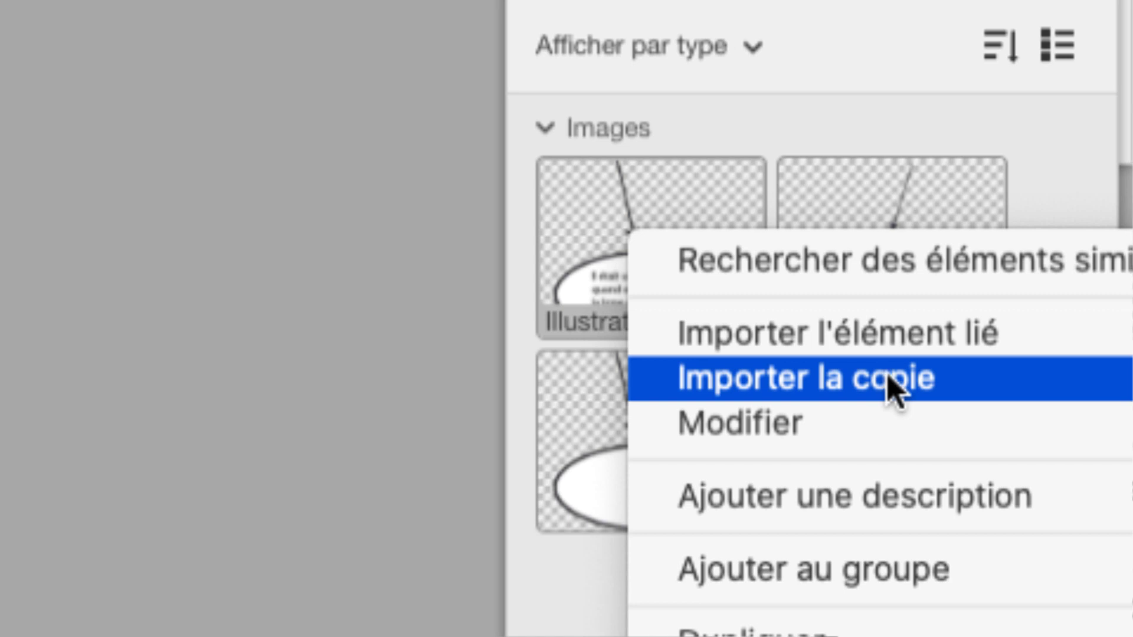
{"action": "left_click", "coordinate": [888, 378]}
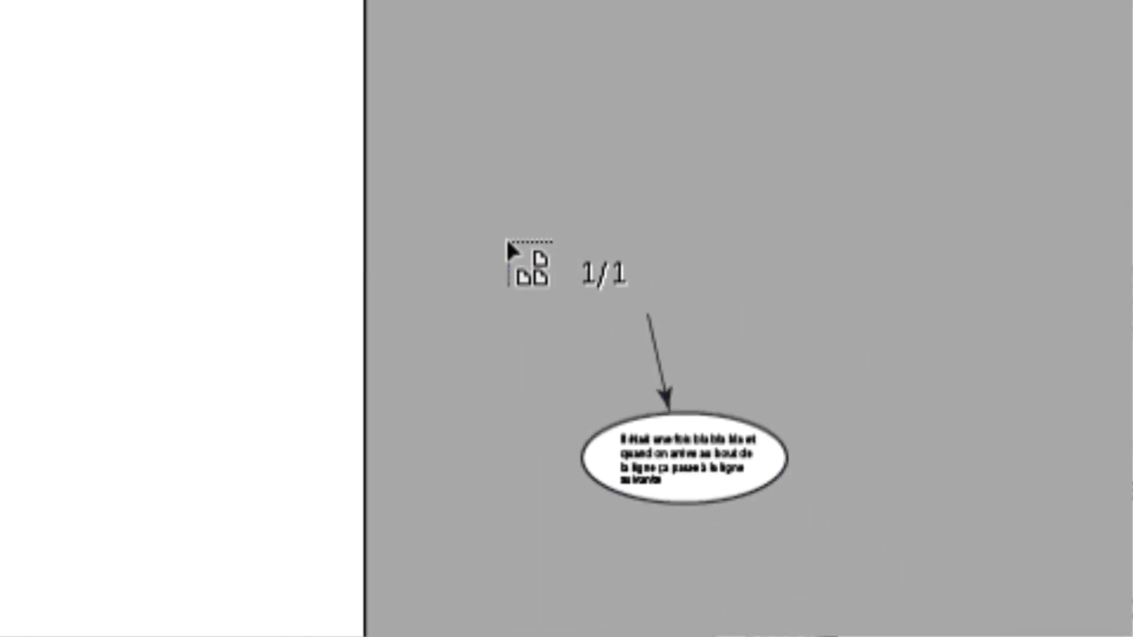
{"action": "left_click", "coordinate": [514, 238]}
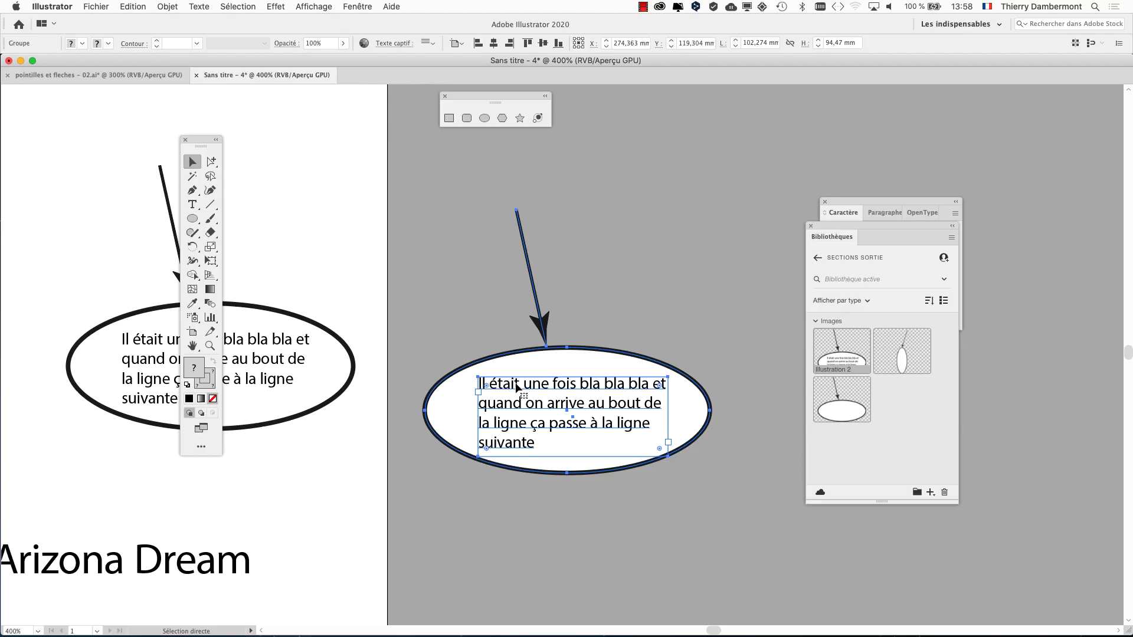
{"action": "left_click", "coordinate": [559, 469]}
{"action": "left_click", "coordinate": [622, 523]}
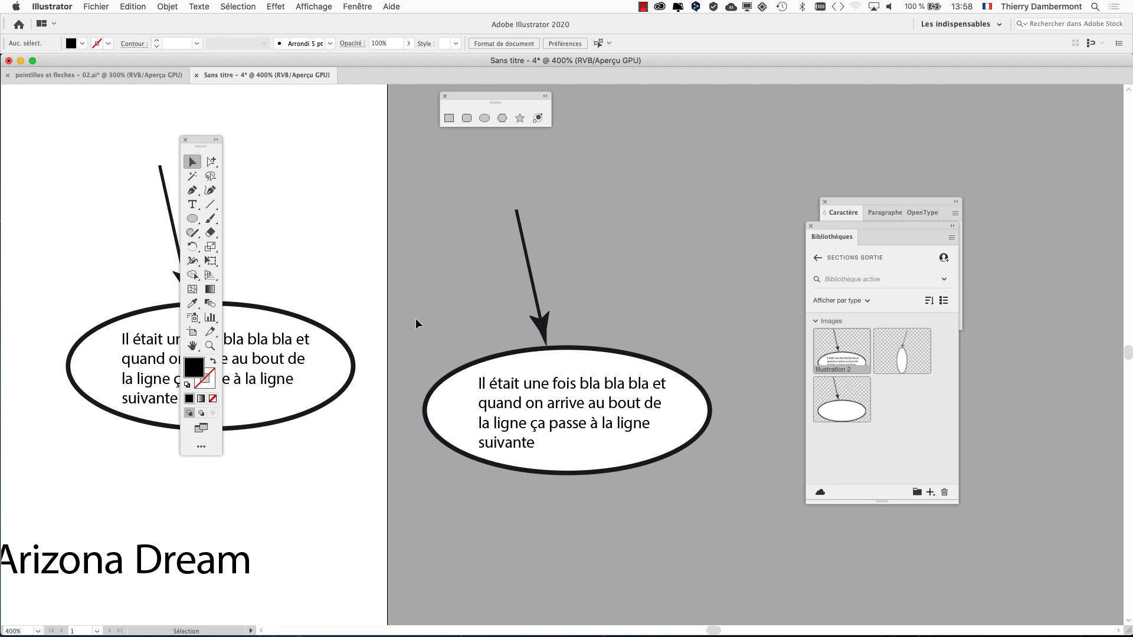
Move the imported bubble copy onto the grey area beside the artboard.
{"action": "scroll", "coordinate": [416, 322], "scroll_direction": "down", "scroll_amount": 3}
{"action": "scroll", "coordinate": [508, 197], "scroll_direction": "left", "scroll_amount": 5}
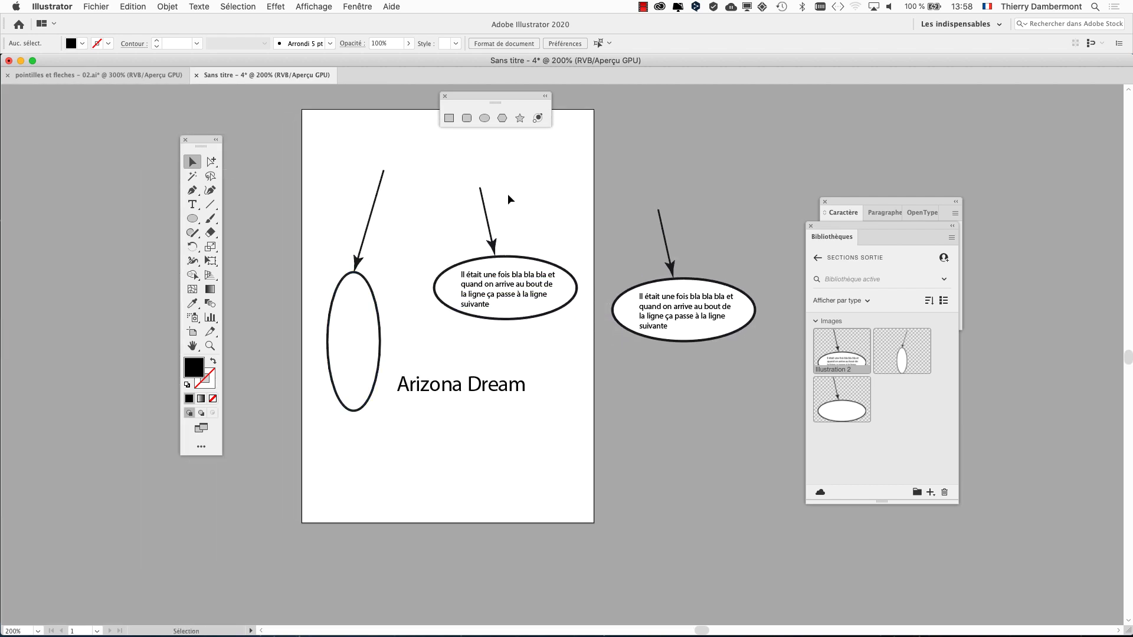
{"action": "left_click", "coordinate": [497, 291]}
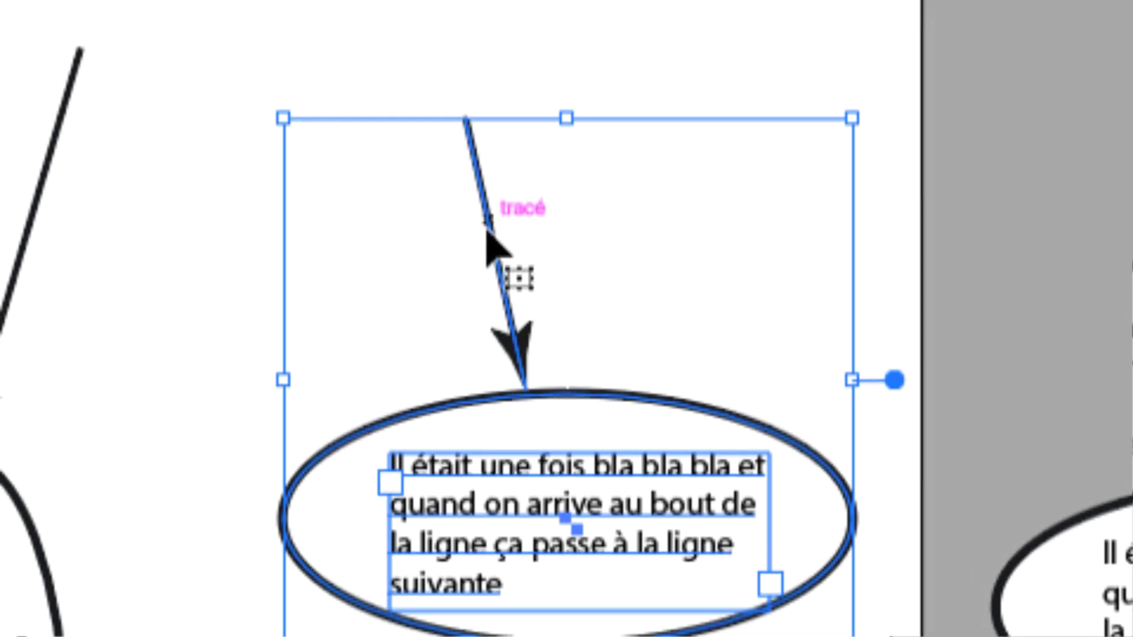
{"action": "left_click", "coordinate": [390, 53]}
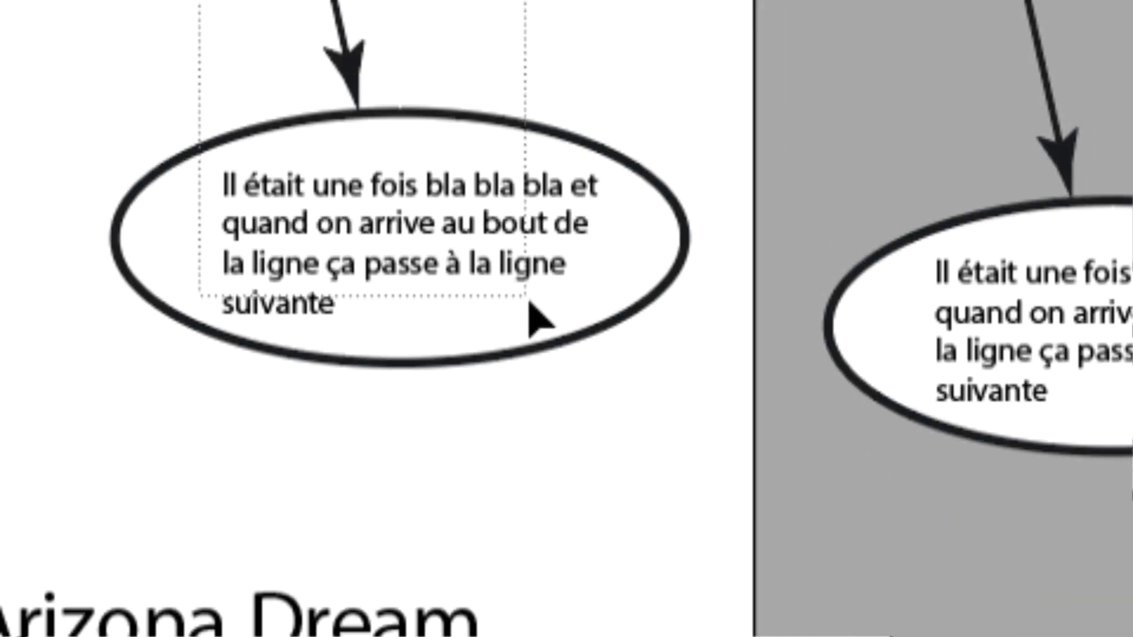
{"action": "left_click", "coordinate": [531, 309]}
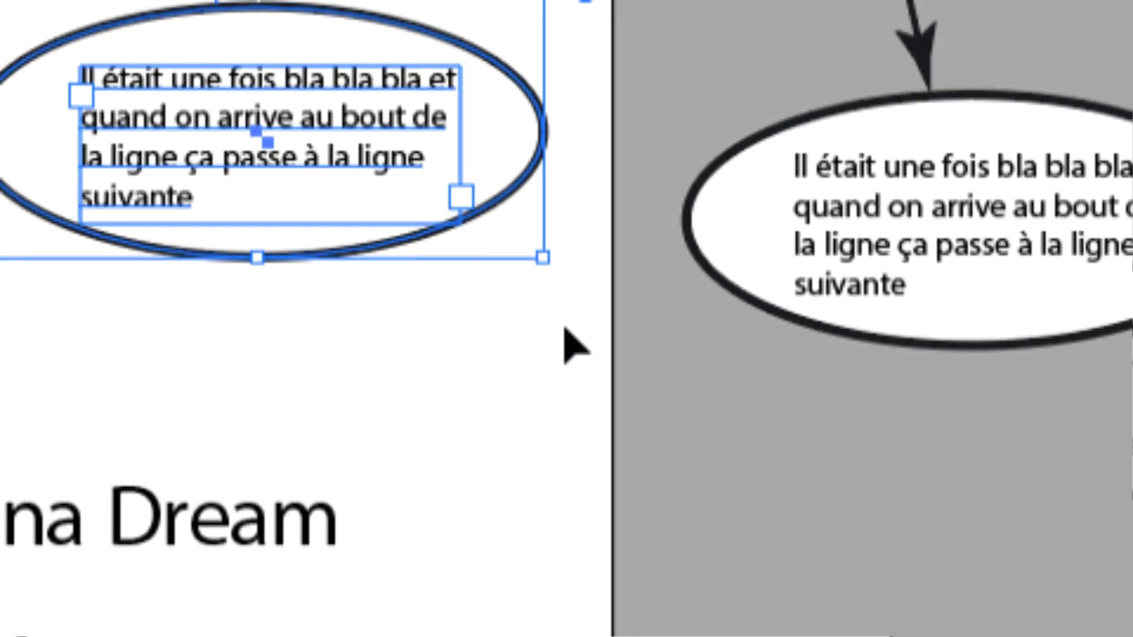
{"action": "mouse_move", "coordinate": [534, 303]}
{"action": "left_mouse_down"}
{"action": "mouse_move", "coordinate": [652, 322]}
{"action": "mouse_move", "coordinate": [649, 313]}
{"action": "left_mouse_up"}
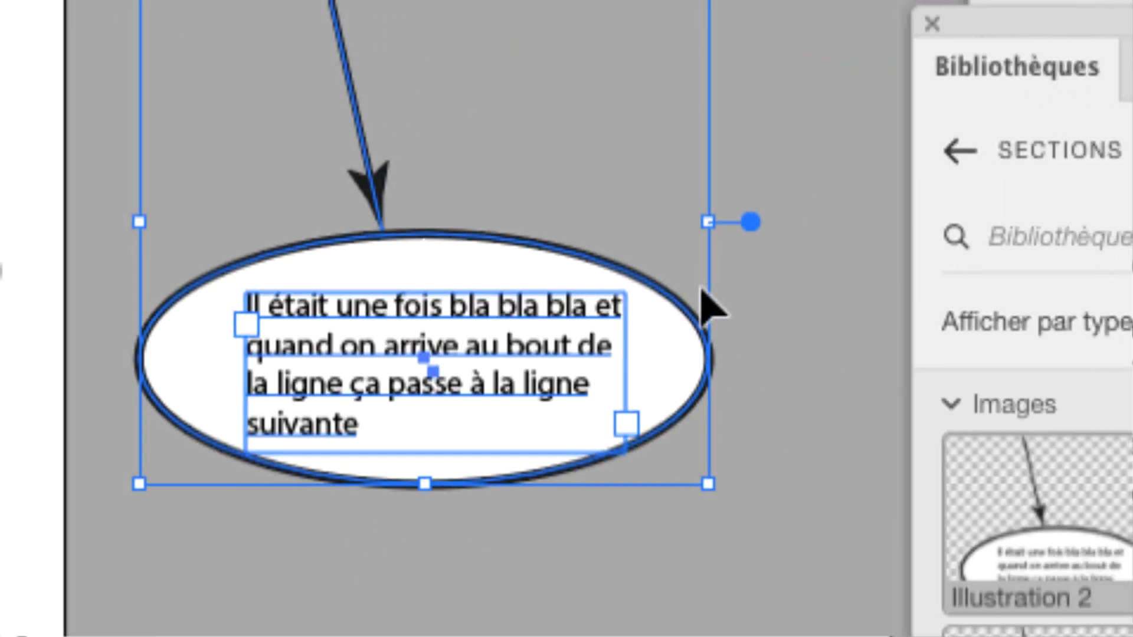
{"action": "left_click", "coordinate": [699, 295]}
Fine-tune the bubble copy's position, shifting it up and to the right.
{"action": "mouse_move", "coordinate": [496, 448]}
{"action": "left_mouse_down"}
{"action": "mouse_move", "coordinate": [664, 204]}
{"action": "mouse_move", "coordinate": [670, 215]}
{"action": "mouse_move", "coordinate": [634, 202]}
{"action": "left_mouse_up"}
{"action": "left_click", "coordinate": [638, 275]}
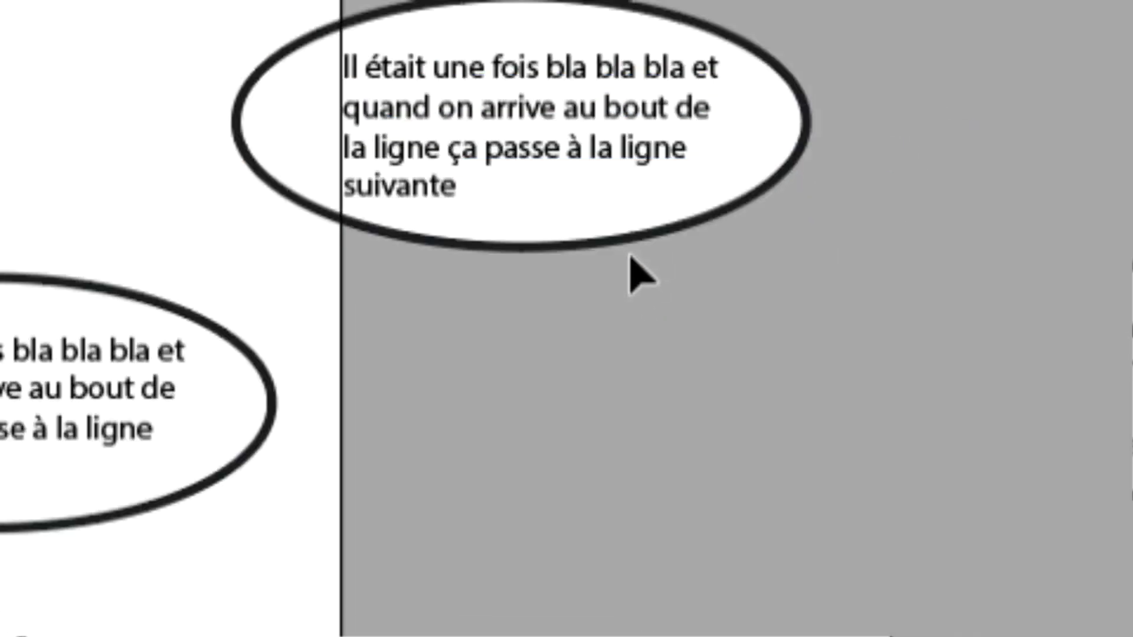
{"action": "mouse_move", "coordinate": [634, 254]}
{"action": "left_mouse_down"}
{"action": "mouse_move", "coordinate": [666, 322]}
{"action": "mouse_move", "coordinate": [631, 308]}
{"action": "mouse_move", "coordinate": [614, 321]}
{"action": "left_mouse_up"}
{"action": "left_click", "coordinate": [658, 304]}
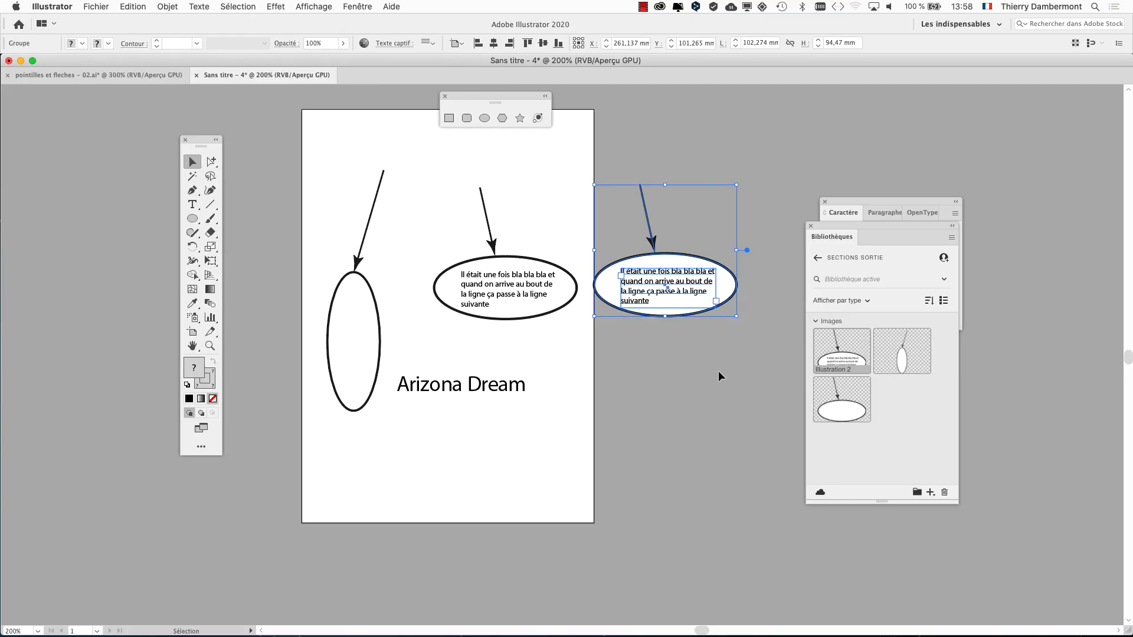
{"action": "left_click", "coordinate": [717, 371]}
{"action": "left_click_drag", "start_coordinate": [676, 304], "coordinate": [712, 292]}
Separate the Libraries panel from the Character panel and move Character below the bubble.
{"action": "scroll", "coordinate": [709, 313], "scroll_direction": "up", "scroll_amount": 2}
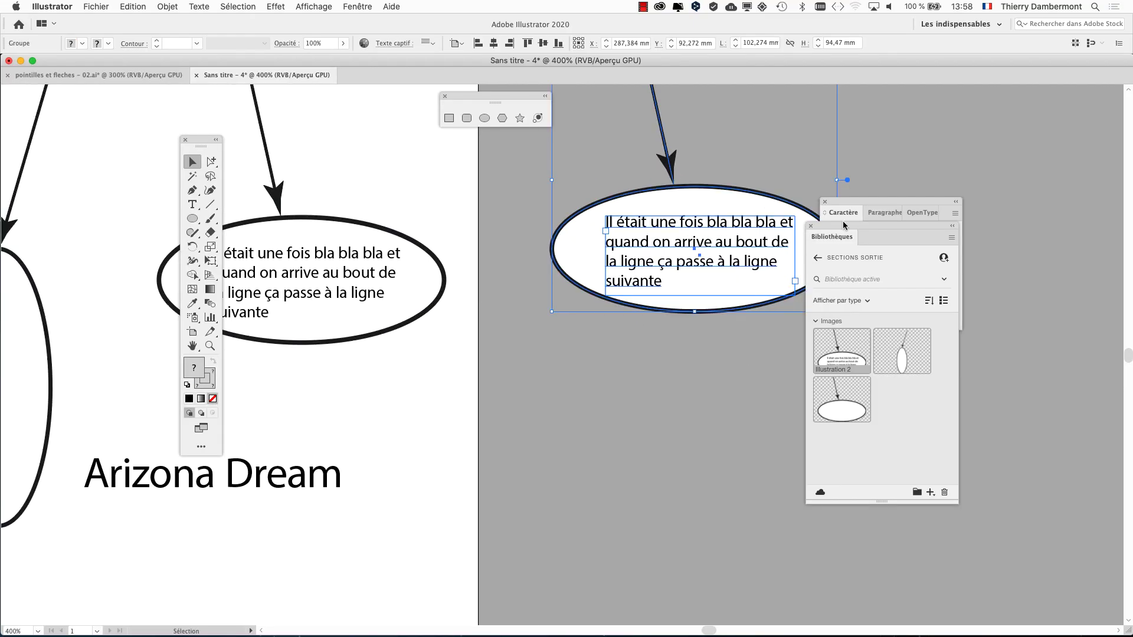
{"action": "mouse_move", "coordinate": [843, 224]}
{"action": "left_mouse_down"}
{"action": "mouse_move", "coordinate": [885, 215]}
{"action": "mouse_move", "coordinate": [1017, 122]}
{"action": "left_mouse_up"}
{"action": "mouse_move", "coordinate": [916, 205]}
{"action": "left_mouse_down"}
{"action": "mouse_move", "coordinate": [632, 379]}
{"action": "mouse_move", "coordinate": [611, 405]}
{"action": "left_mouse_up"}
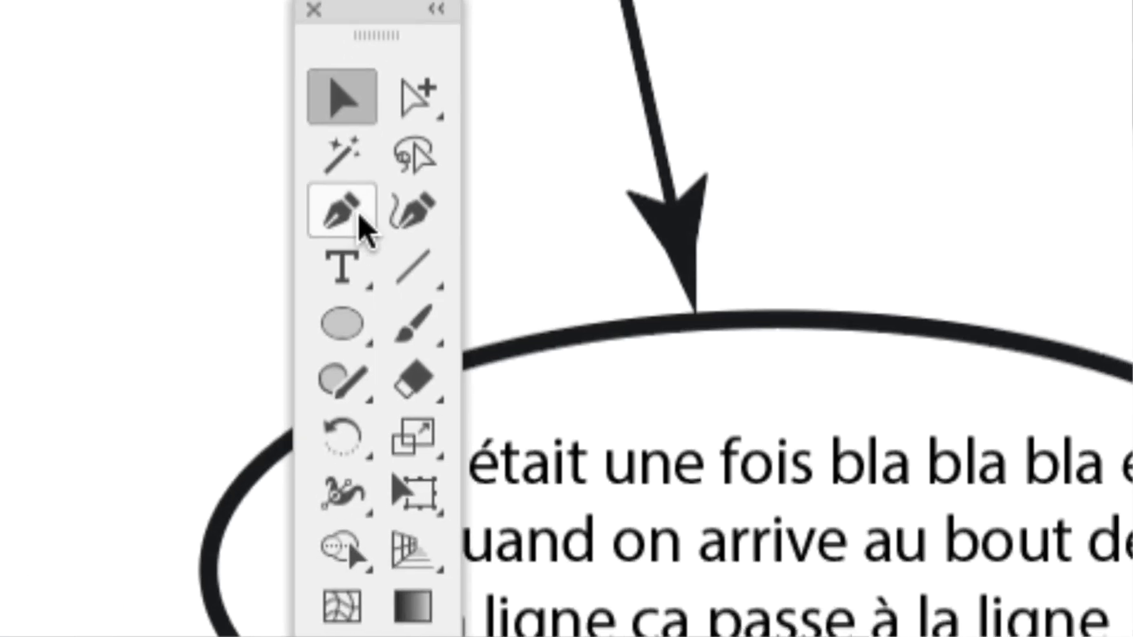
Change the copied bubble's text to 'Je tape autre chose', leaving the original unchanged.
{"action": "left_click", "coordinate": [348, 272]}
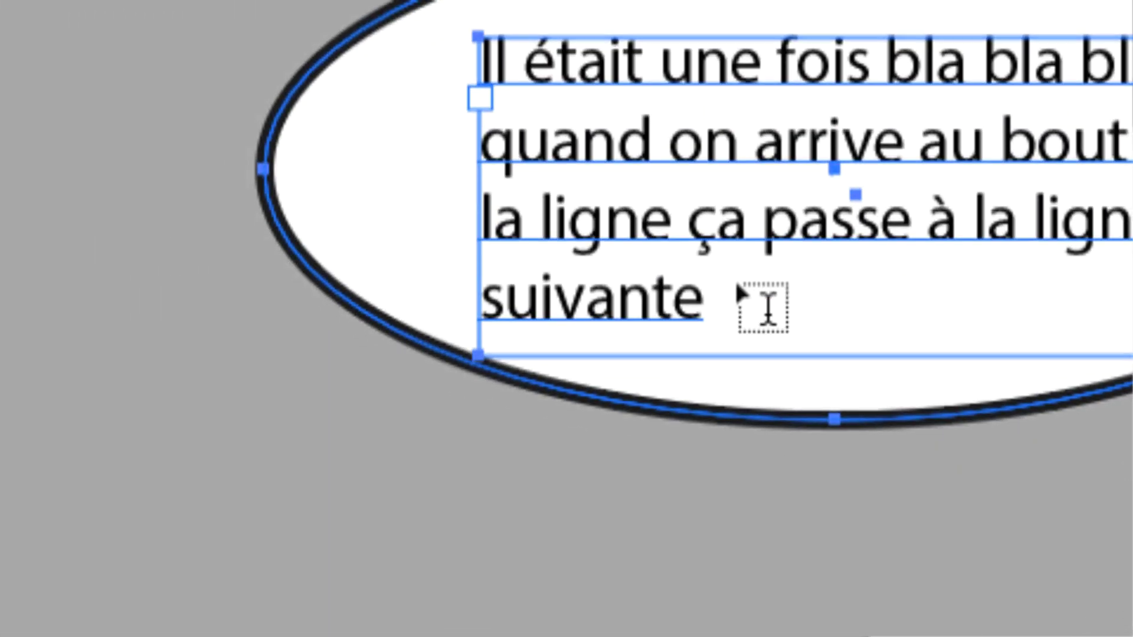
{"action": "left_click", "coordinate": [732, 284]}
{"action": "left_click_drag", "start_coordinate": [731, 283], "coordinate": [514, 44]}
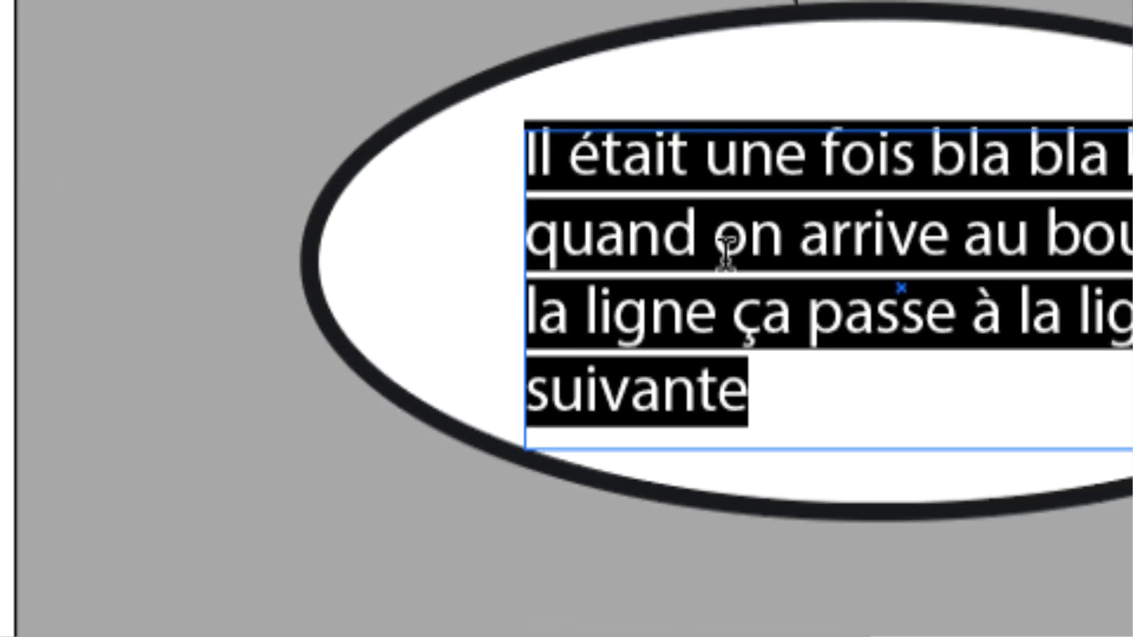
{"action": "type", "text": "Je tape au"}
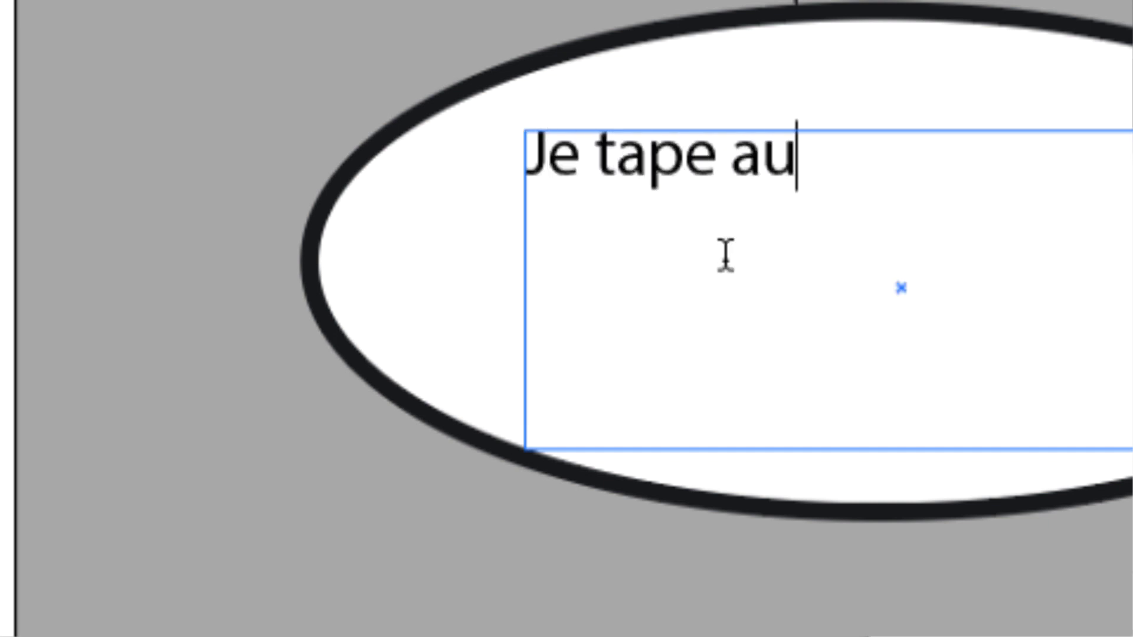
{"action": "type", "text": "tre chose"}
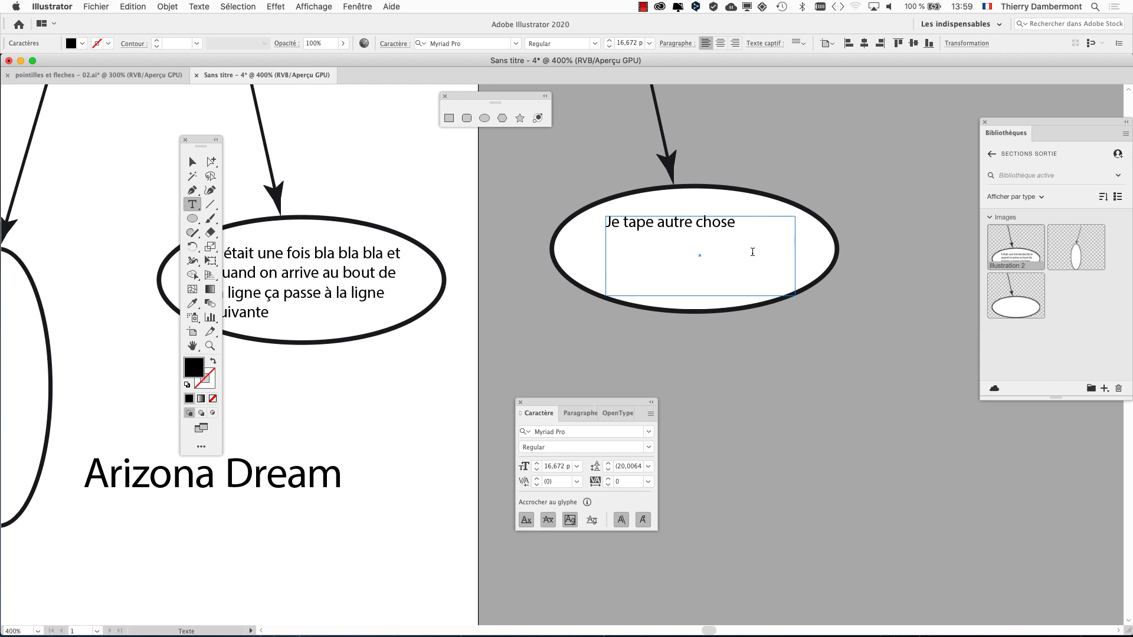
{"action": "left_click", "coordinate": [192, 165]}
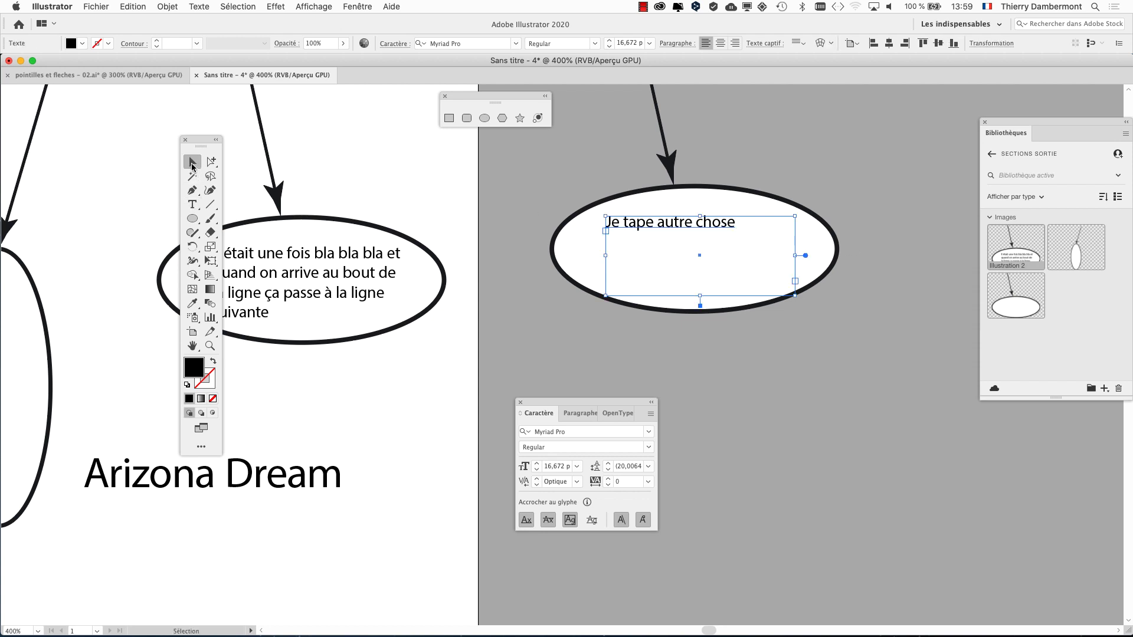
{"action": "left_click", "coordinate": [767, 359]}
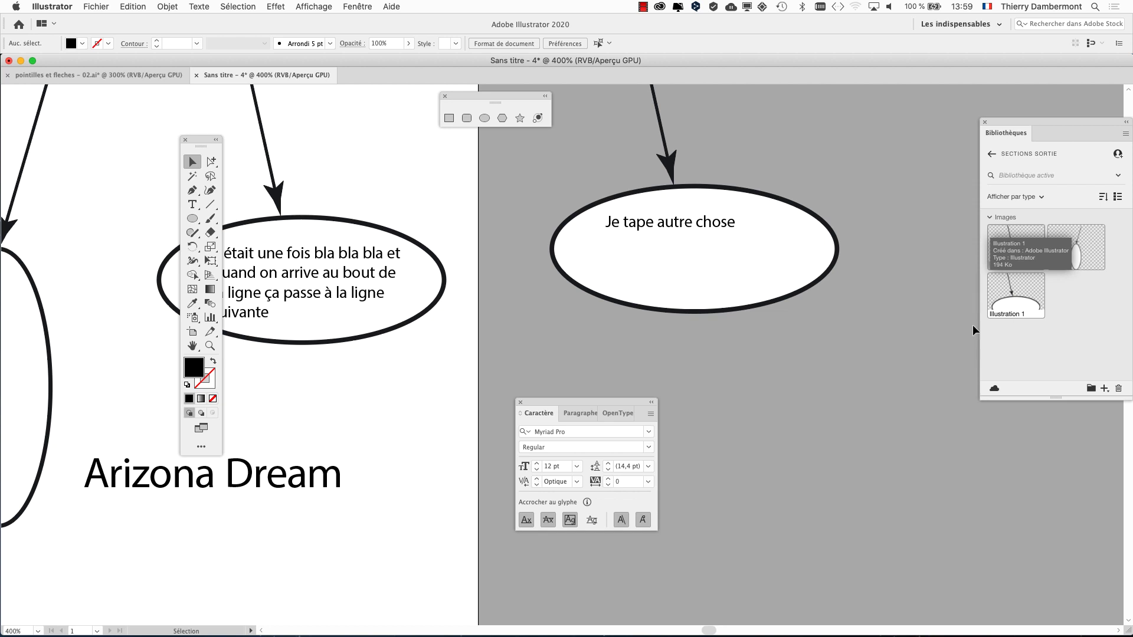
{"action": "left_click_drag", "start_coordinate": [608, 341], "coordinate": [476, 331]}
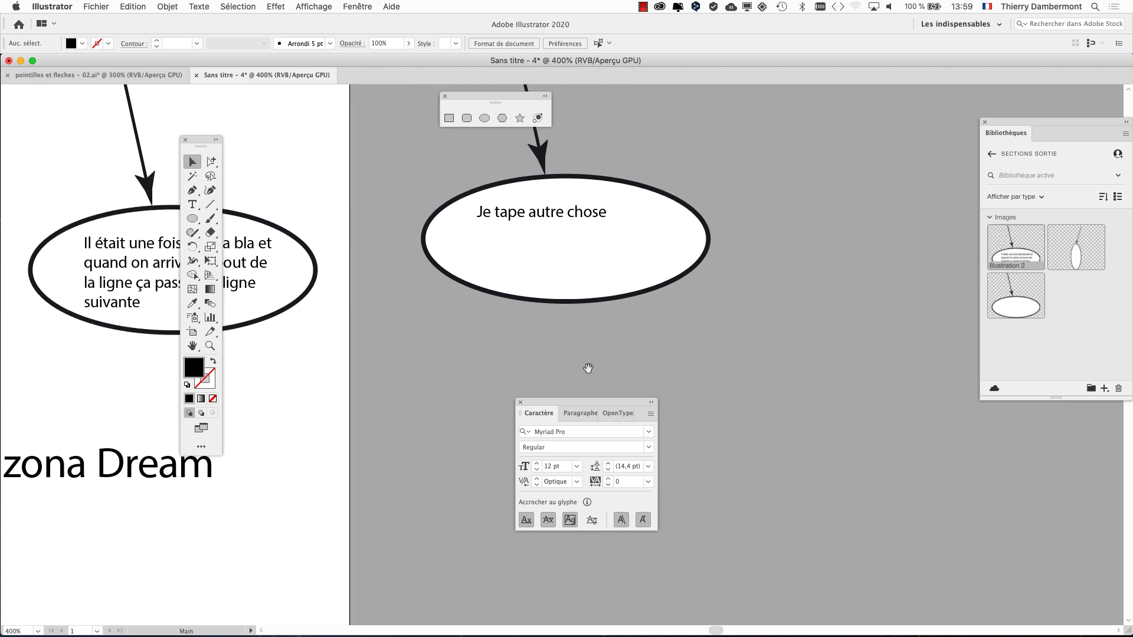
{"action": "key", "text": "shift"}
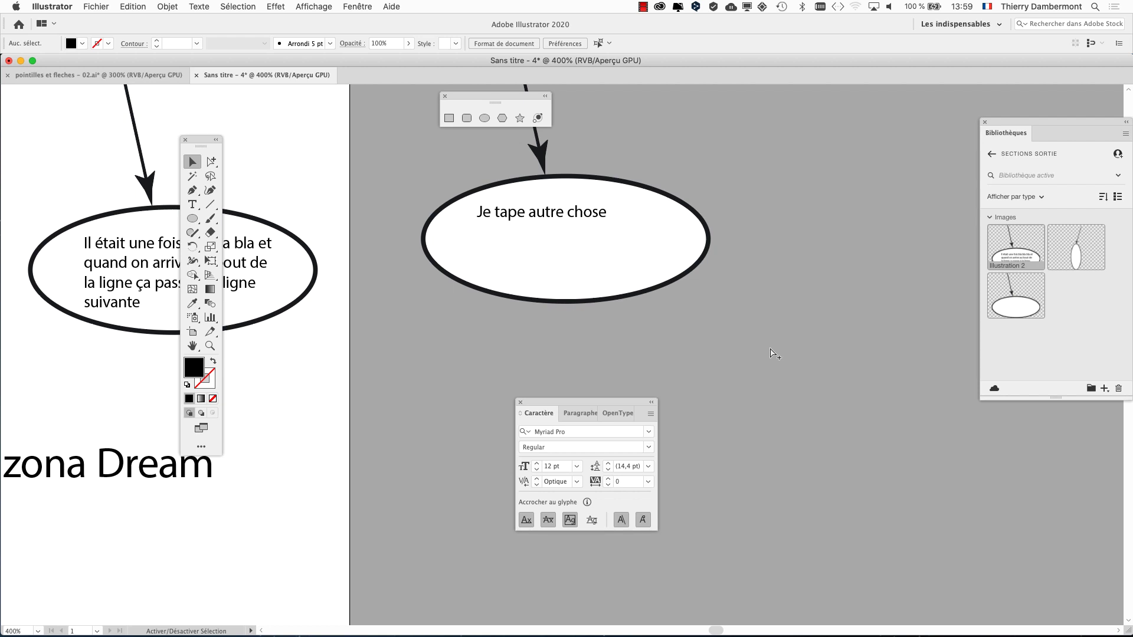